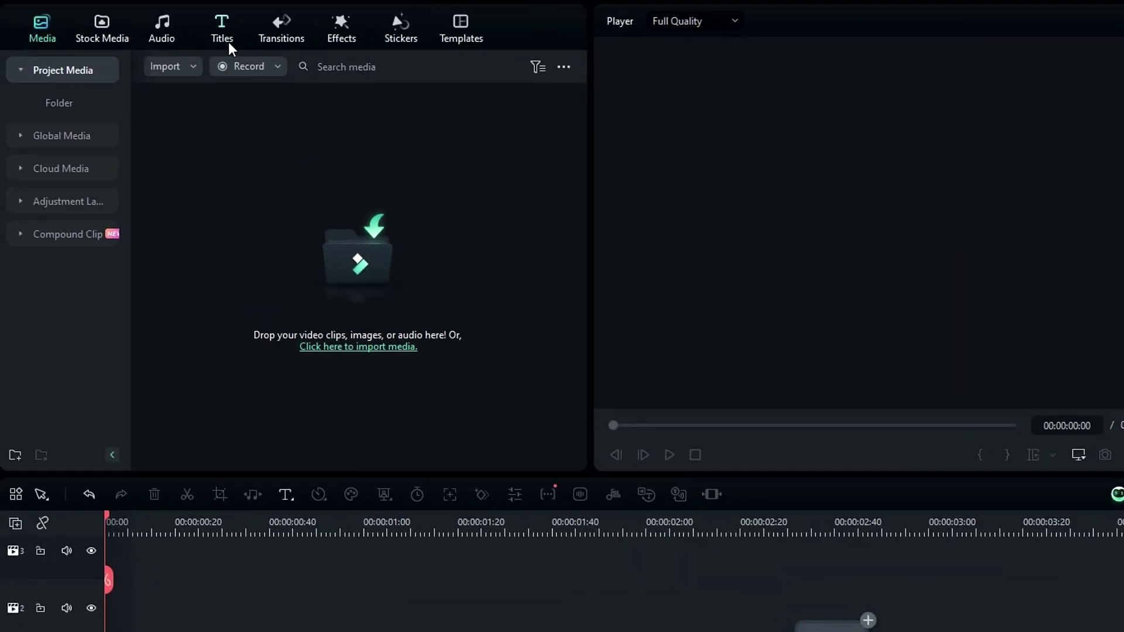
Add a Default Title clip to the timeline, mark it gold, and change its text to ANIMATION.
click(228, 41)
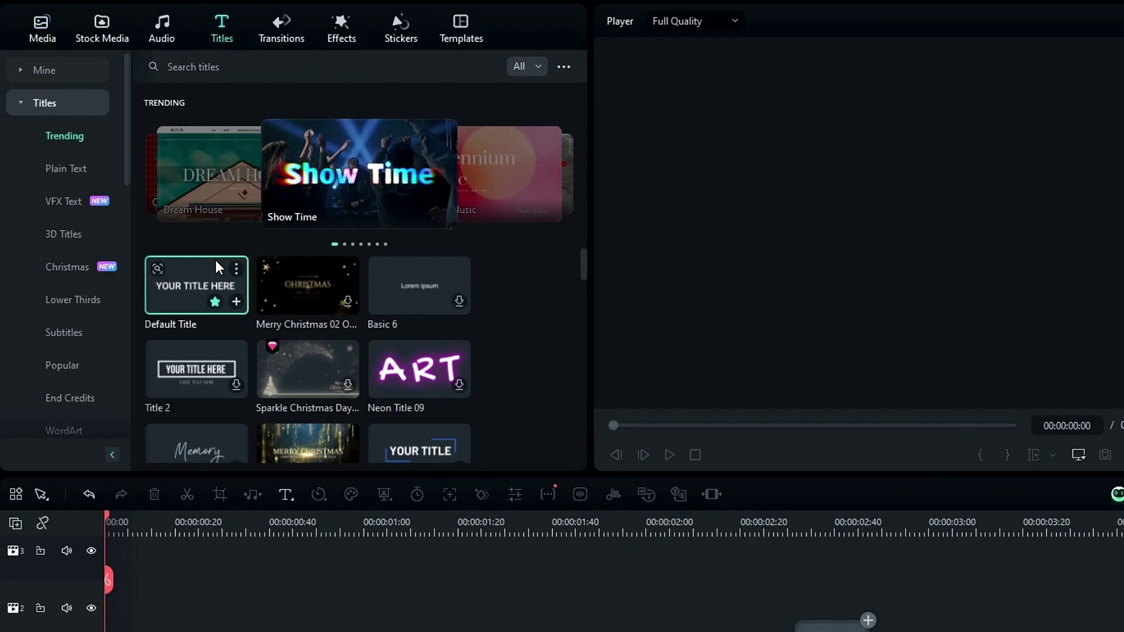
drag(215, 275, 299, 631)
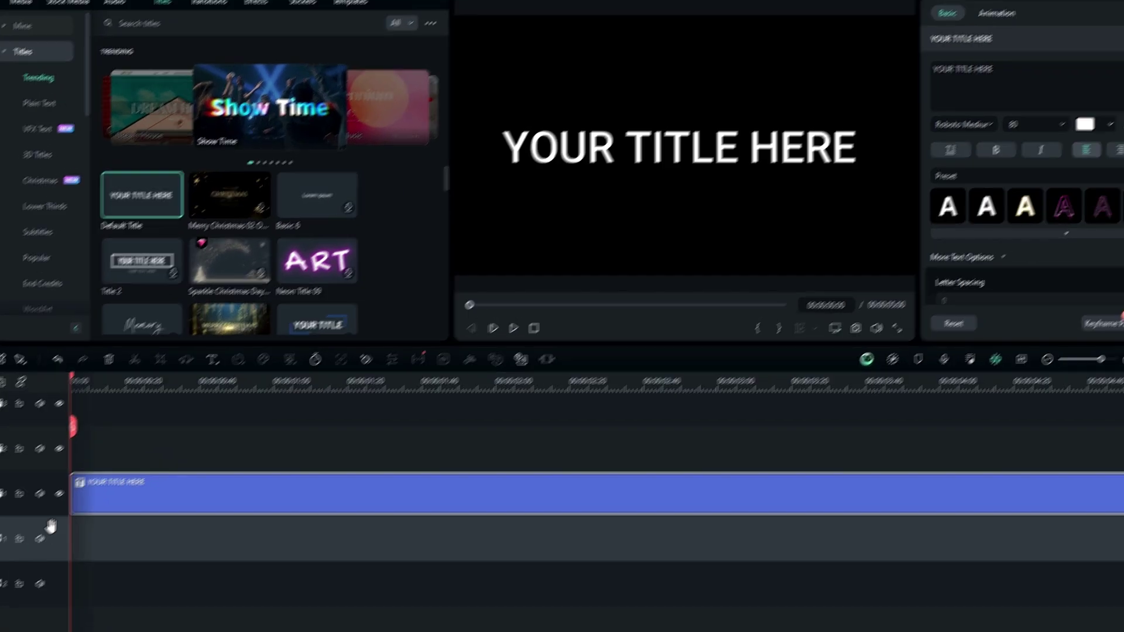
right_click(222, 517)
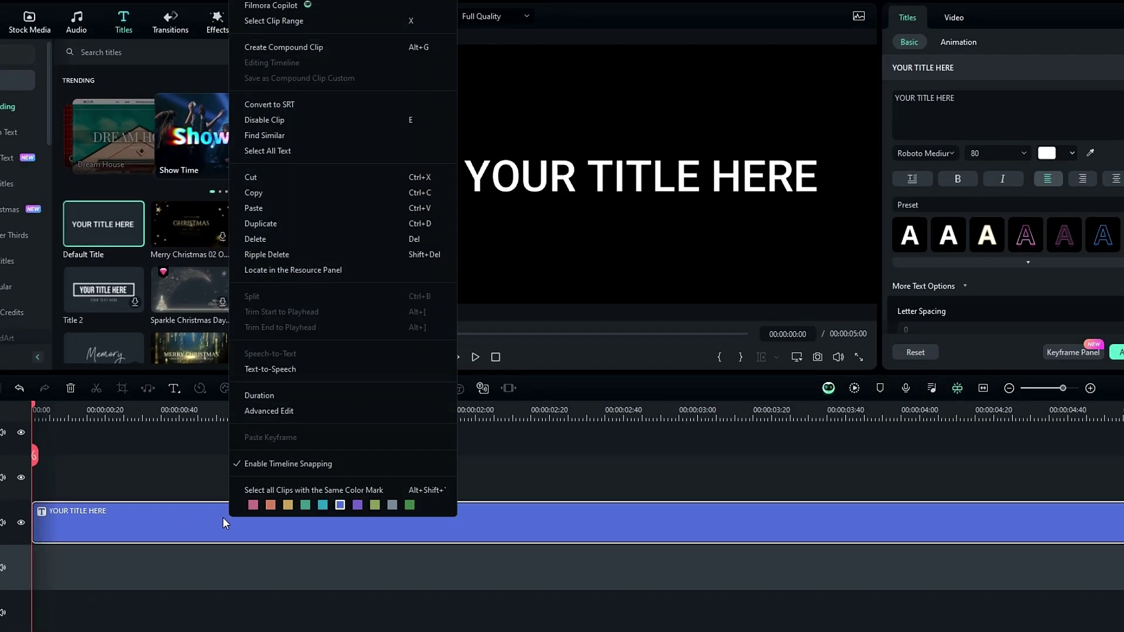
click(286, 505)
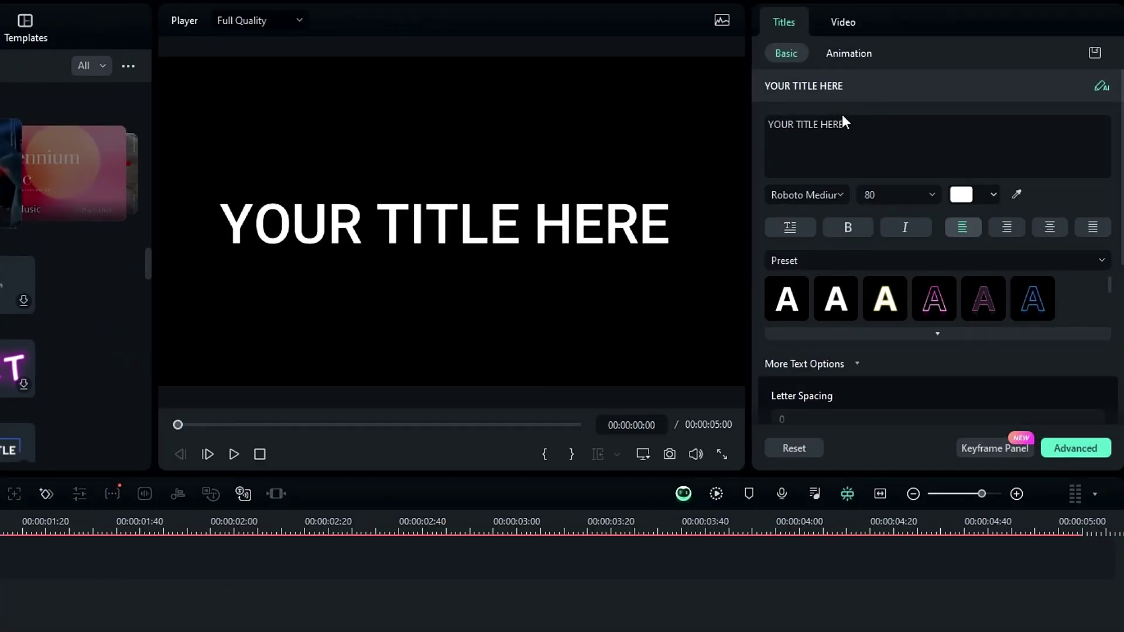
click(954, 94)
key(ctrl+a)
text(ANIMAT)
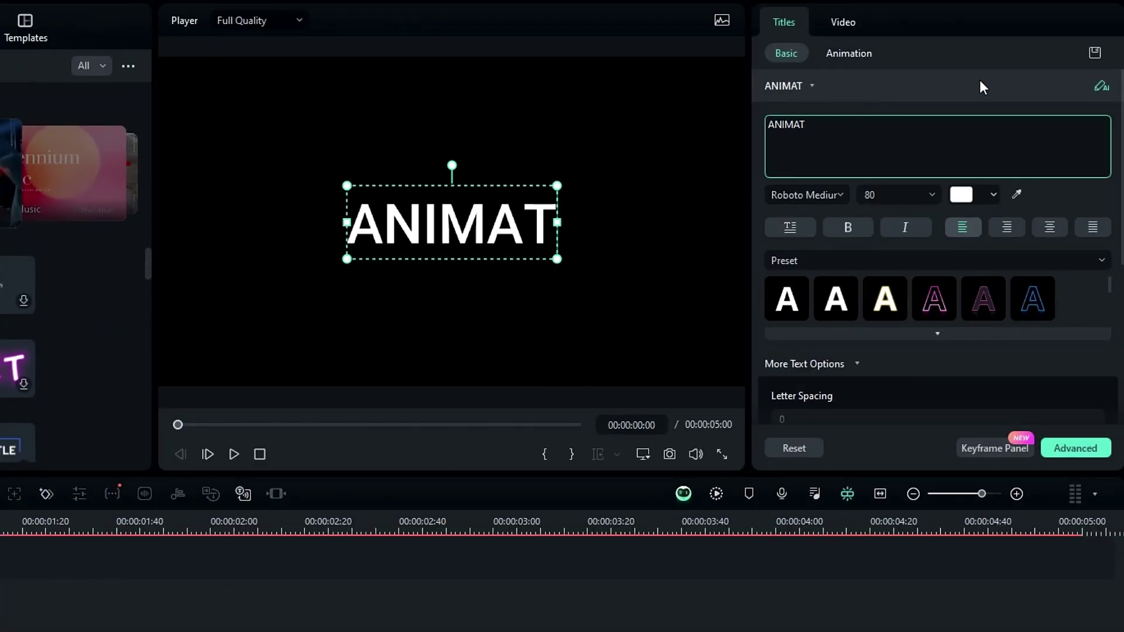
text(ION)
Set the title font to Gobold Bold at size 100 and paste a copy onto track 2.
click(810, 196)
text(gobold)
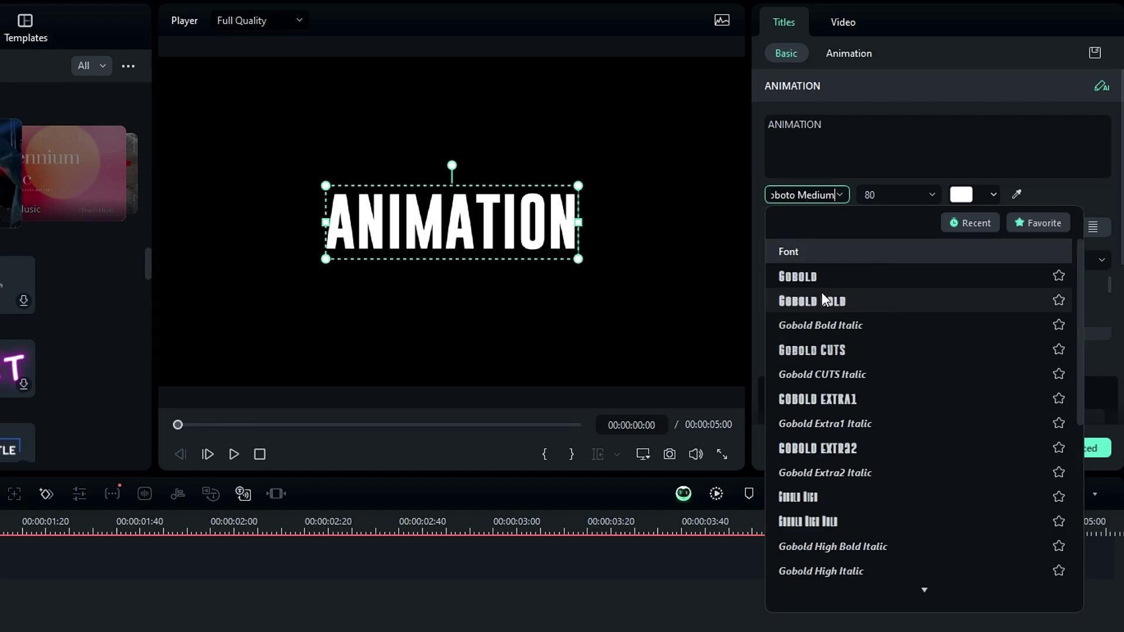
click(843, 303)
double_click(891, 201)
text(100)
click(608, 170)
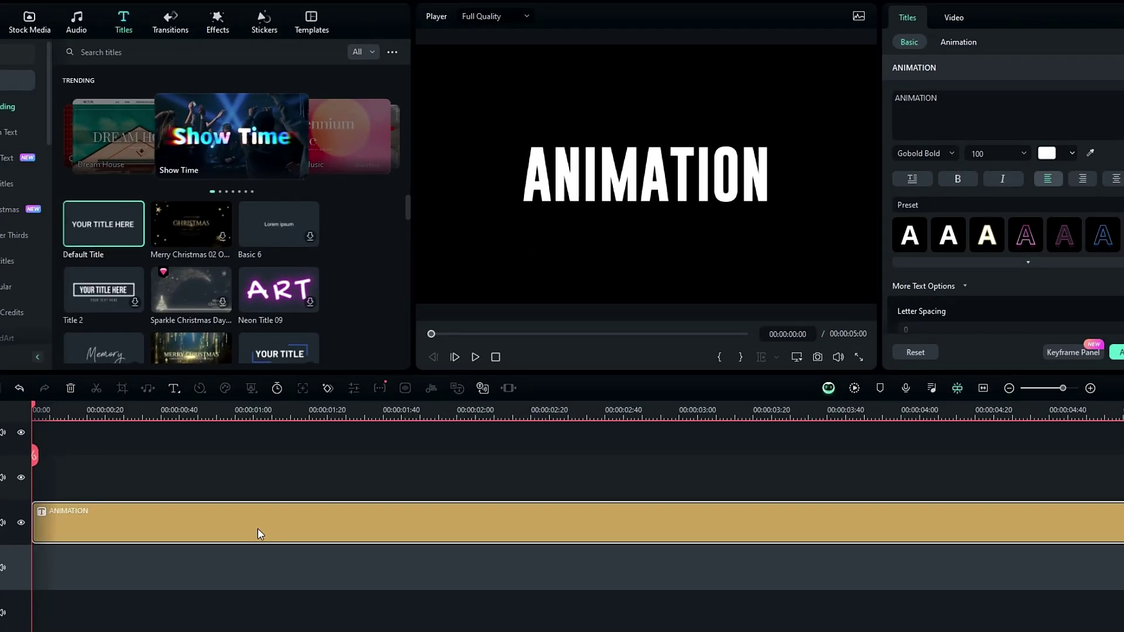
key(ctrl+c)
key(ctrl+v)
Mark the duplicate title clip blue and move the playhead to 00:00:00:45.
right_click(155, 459)
click(264, 493)
click(200, 440)
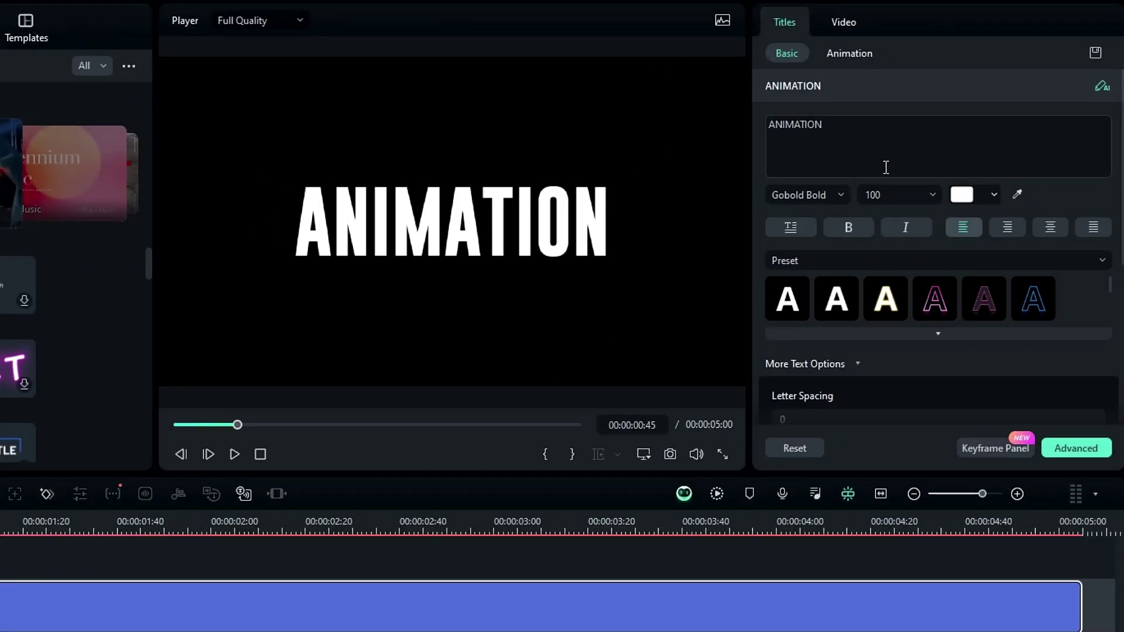
Trim the duplicate's text to a lone A and move it above ANIMATION.
click(994, 102)
drag(895, 127, 777, 124)
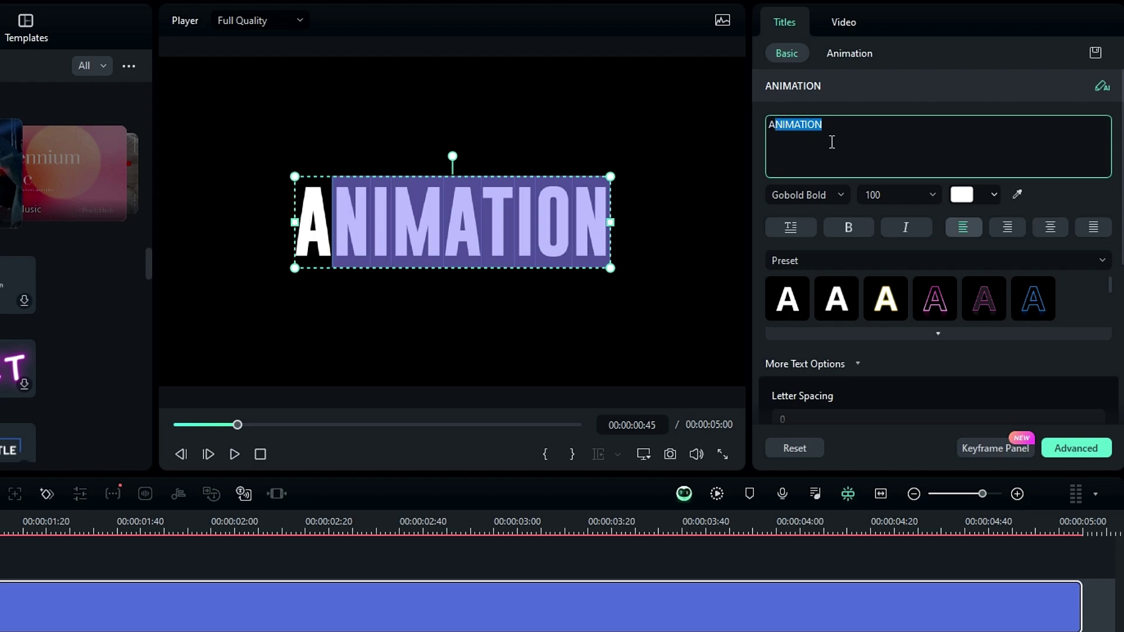
key(BackSpace)
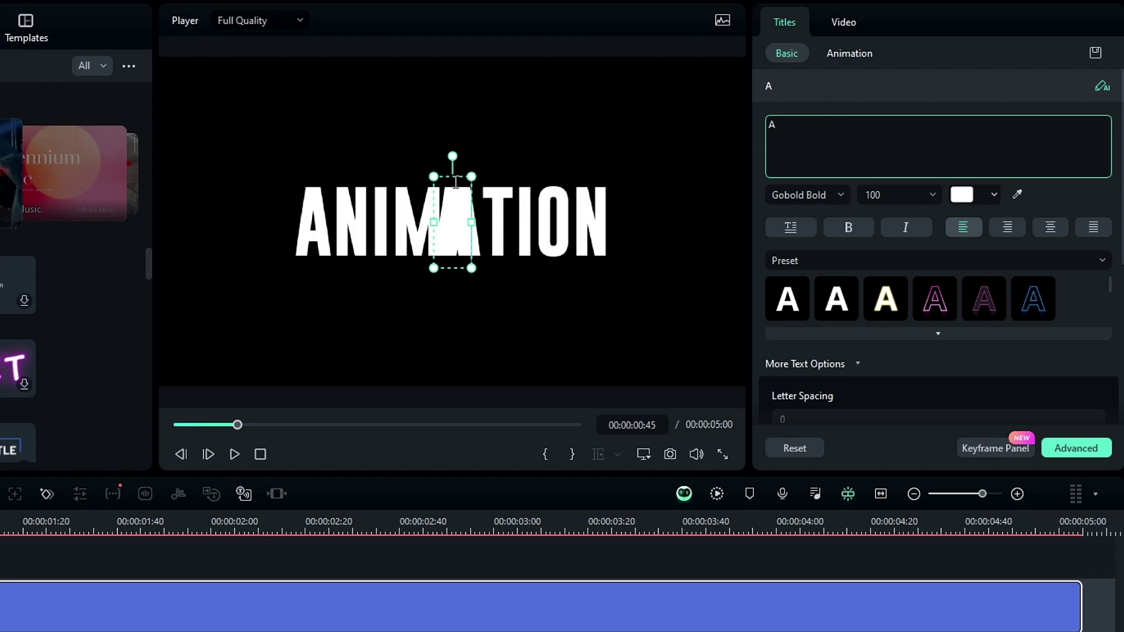
drag(455, 177, 317, 98)
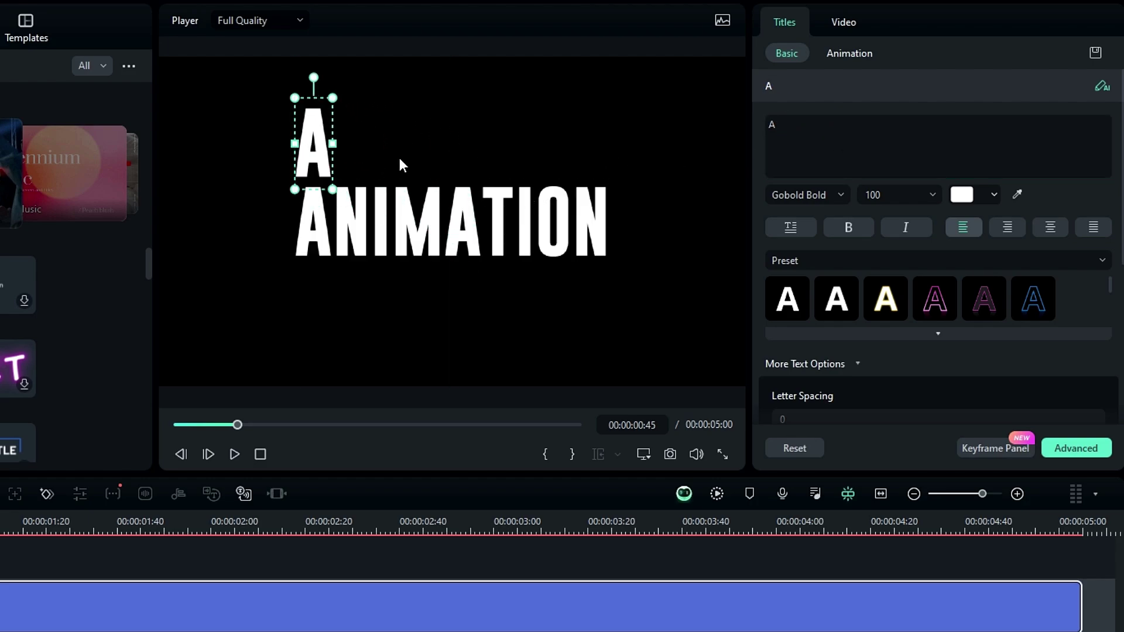
click(1054, 449)
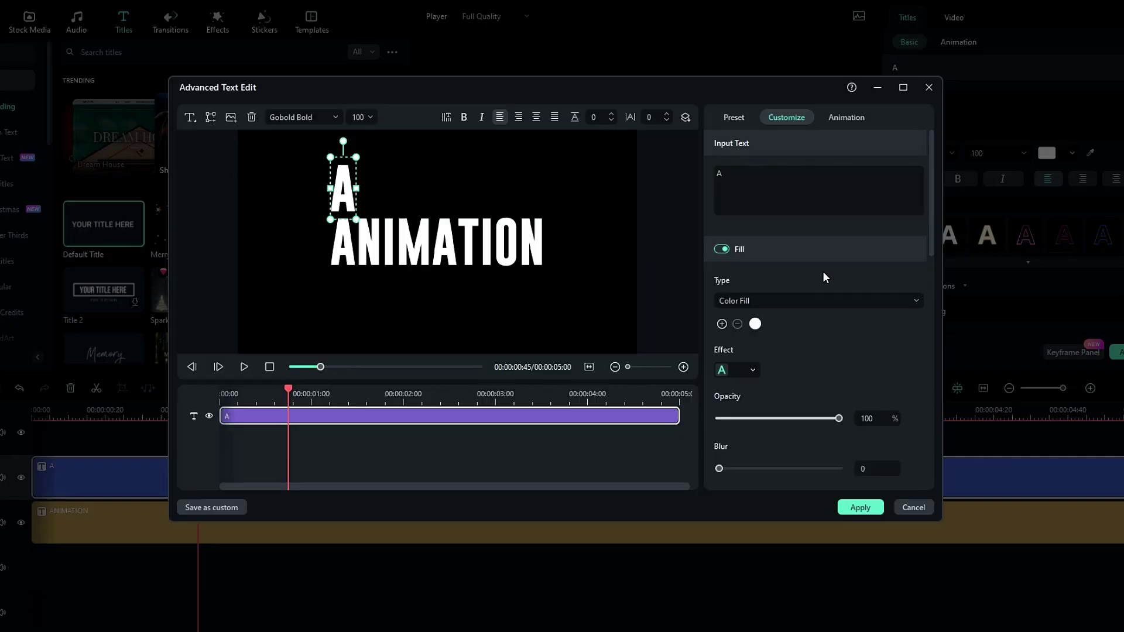
Type a stack of A's one per line with -20 line spacing, placed right of ANIMATION, and apply.
click(904, 87)
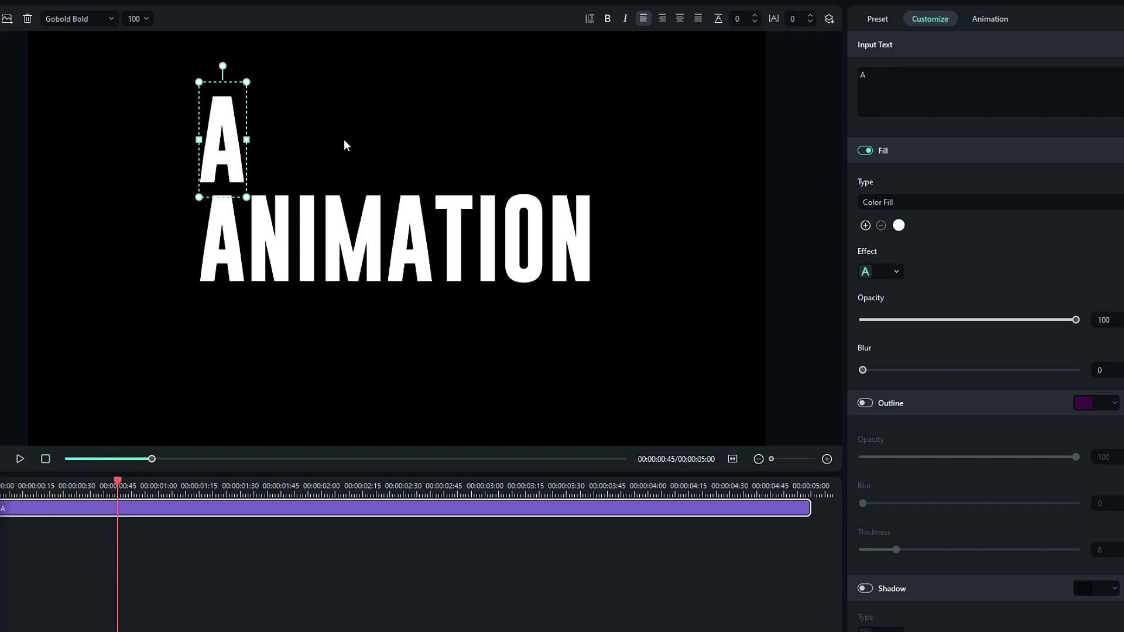
click(901, 84)
text(AAAAAAAAAAAAAA)
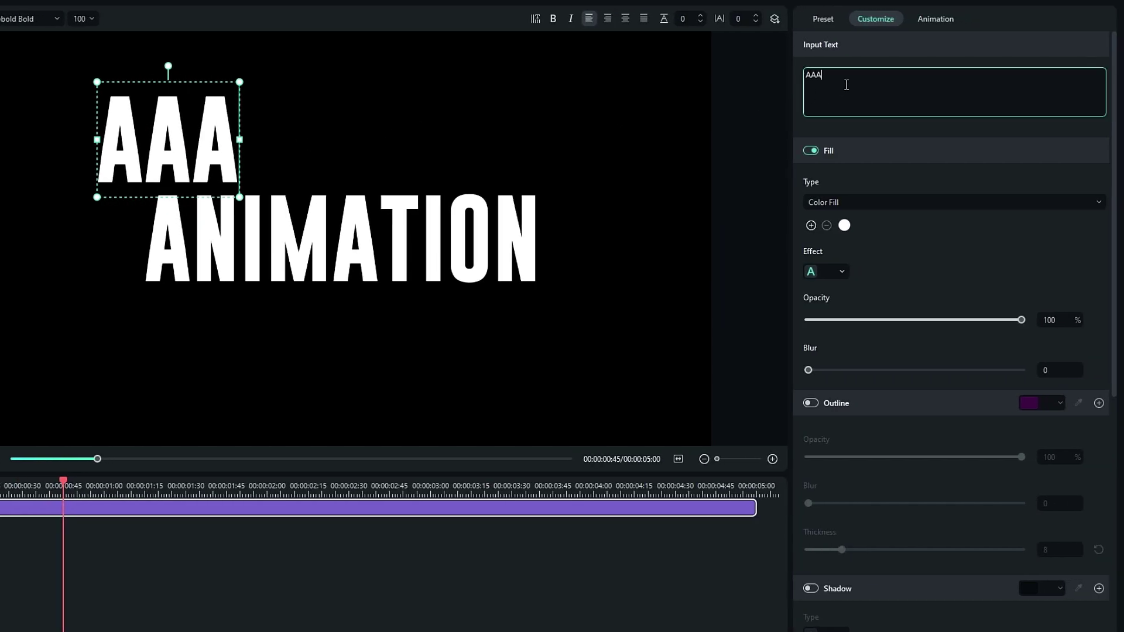
text(AAAAA)
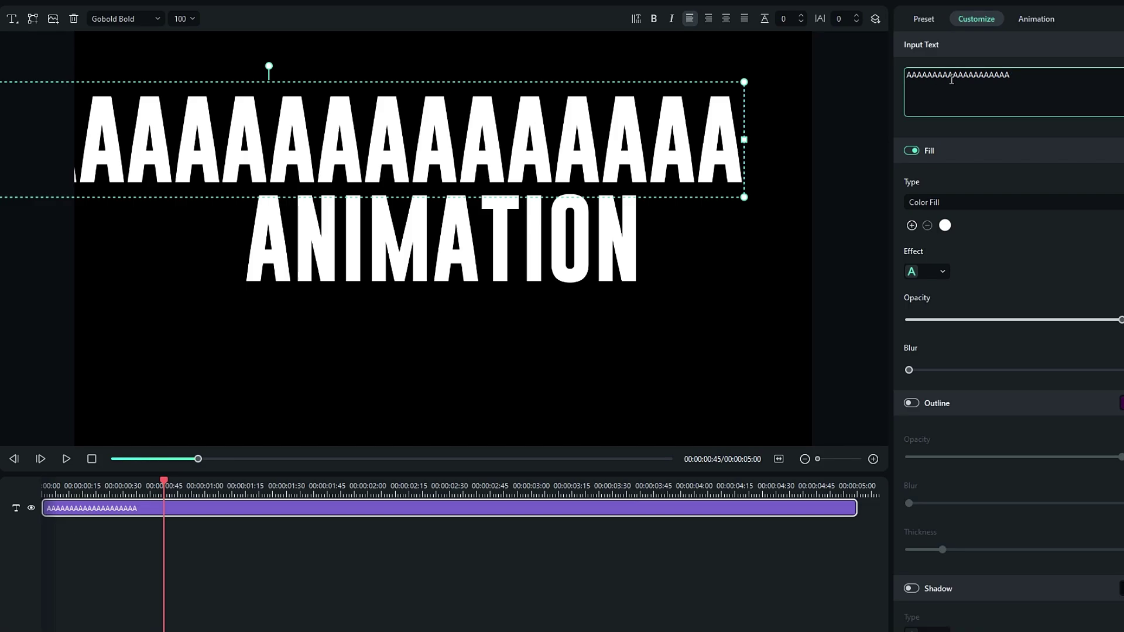
key(Return)
key(Return)
key(Return)
key(Return)
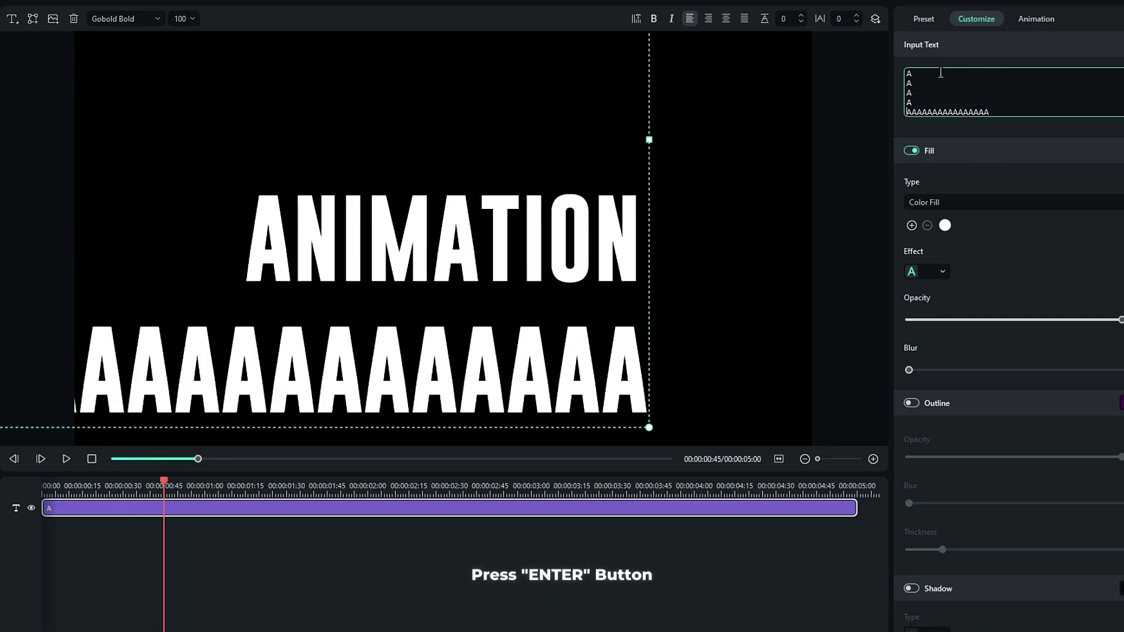
key(Return)
key(Return)
key(Return)
key(Return)
key(Return)
key(Return)
key(Return)
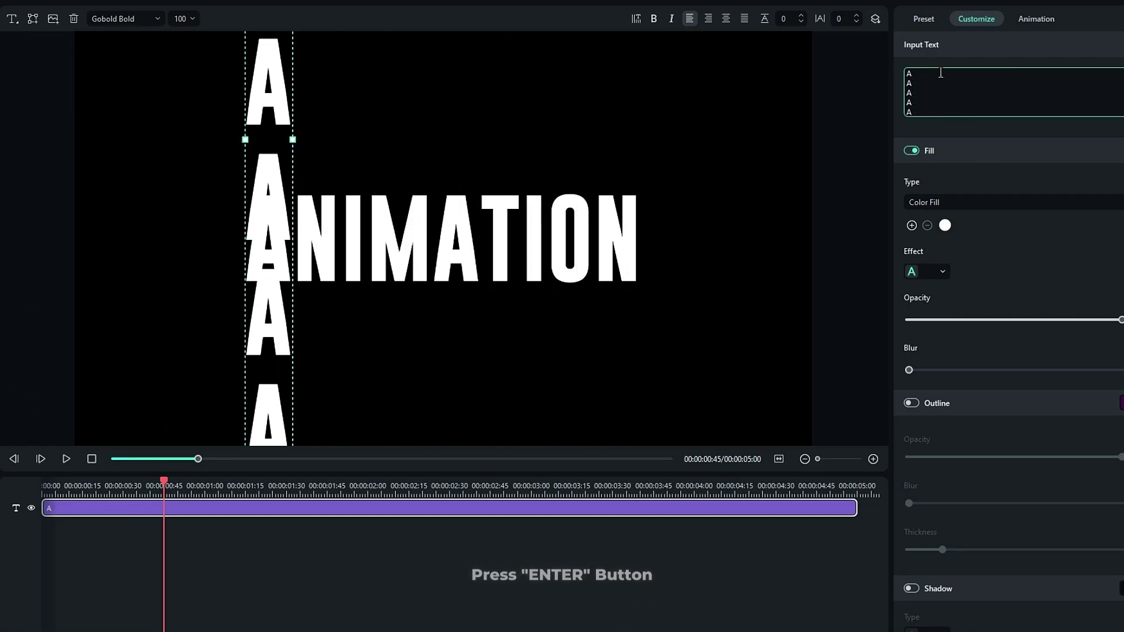
drag(220, 67, 671, 115)
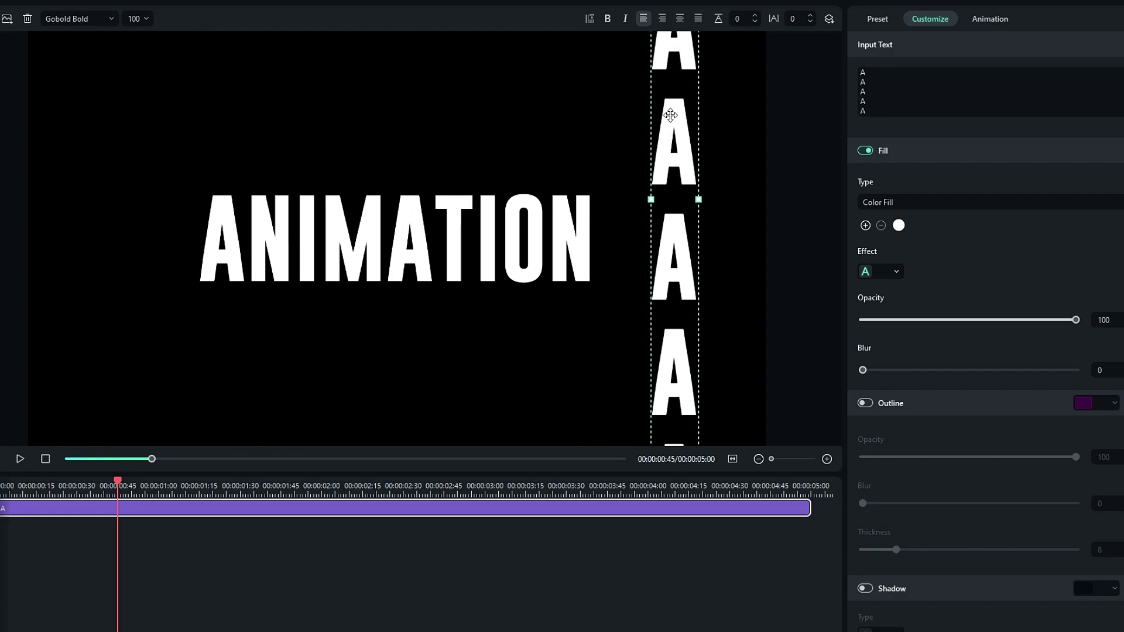
text(-20)
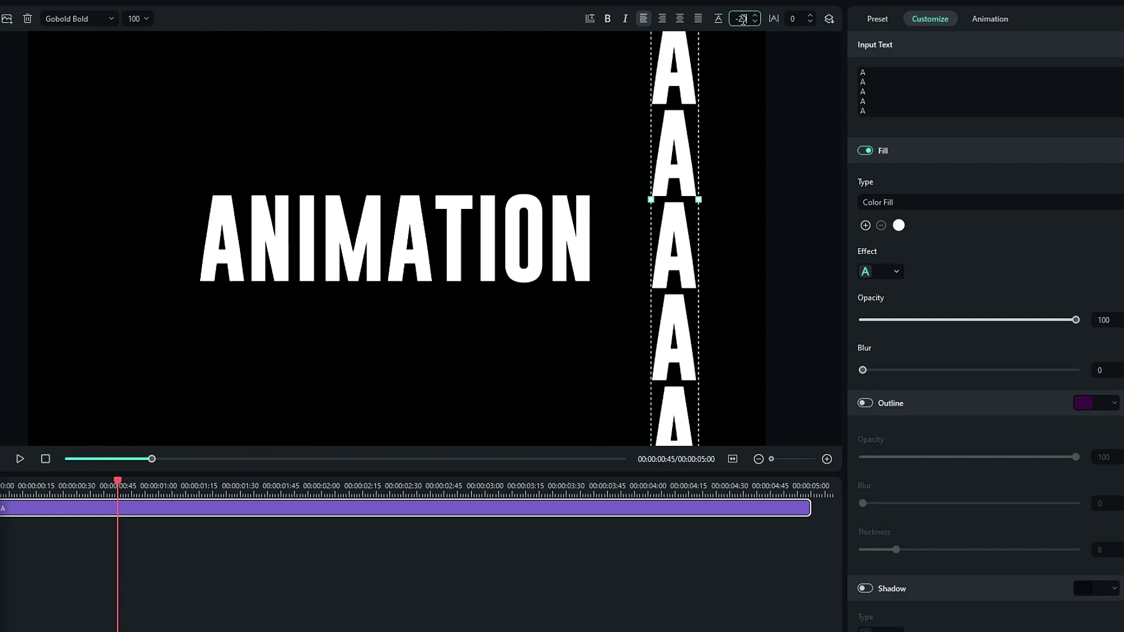
drag(659, 209, 652, 178)
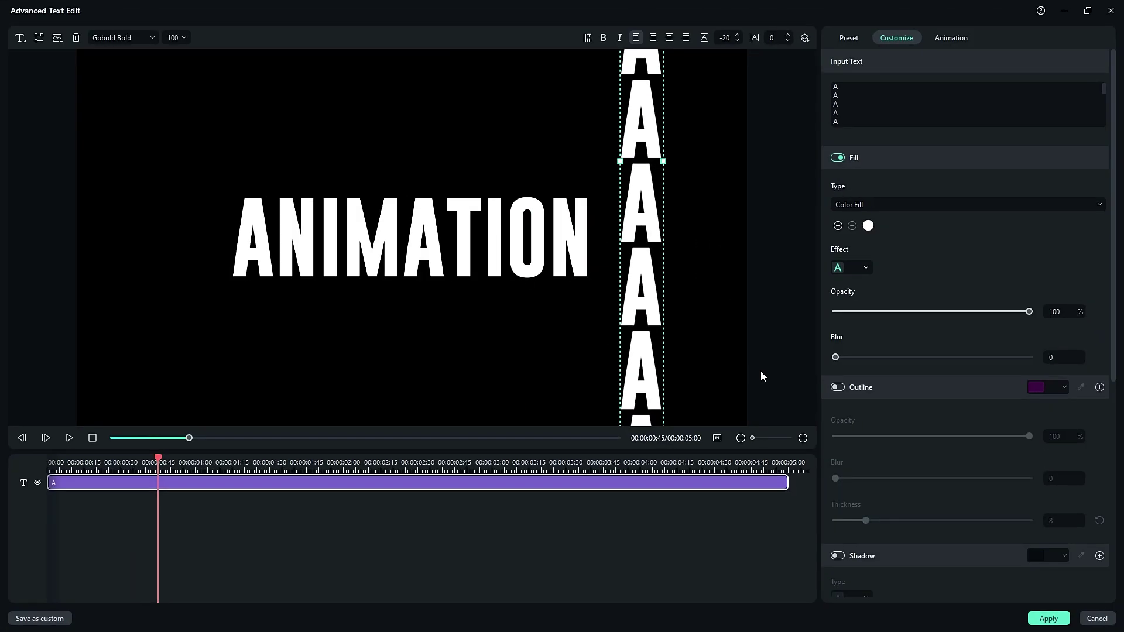
click(1061, 623)
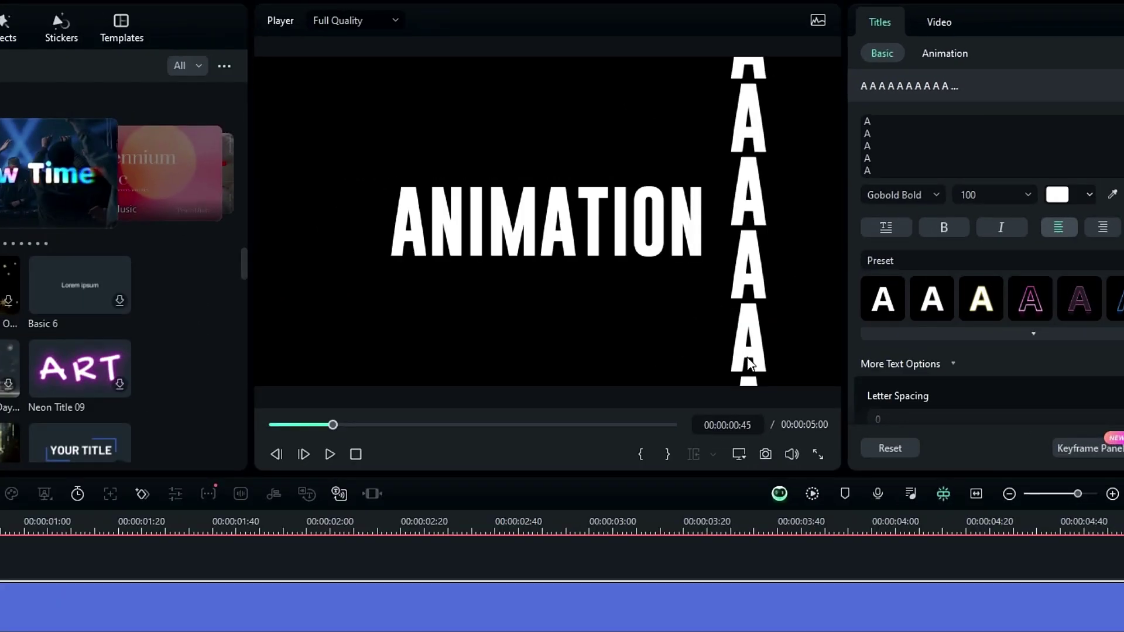
Line the A column up over ANIMATION's first A, then select the A title clip on the timeline.
drag(749, 363, 410, 207)
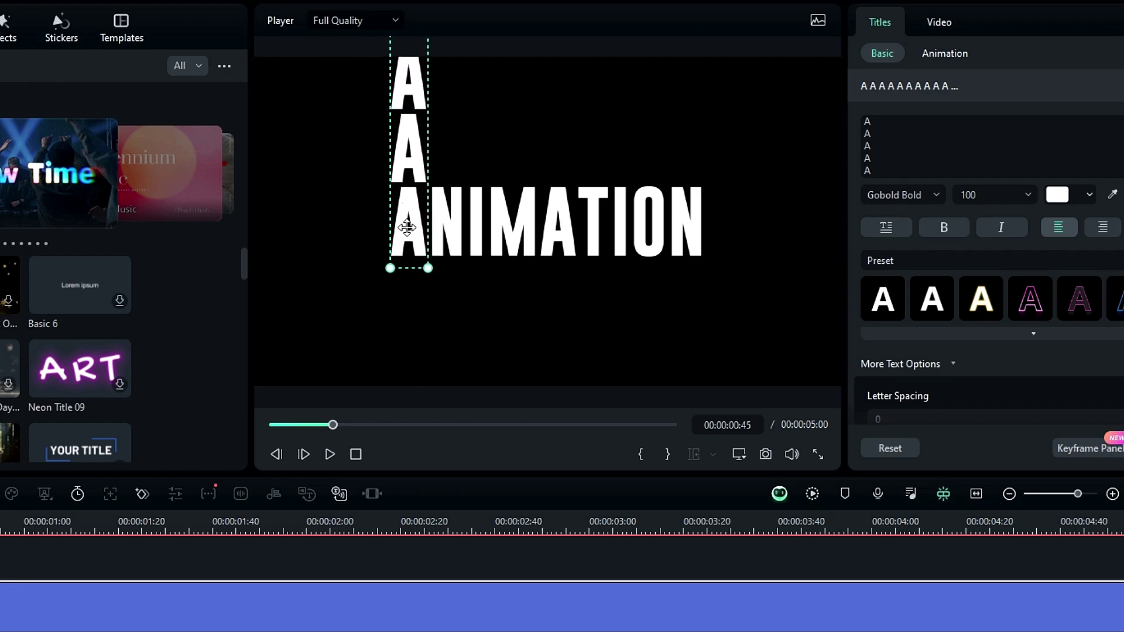
click(428, 319)
scroll(429, 275, up, 5)
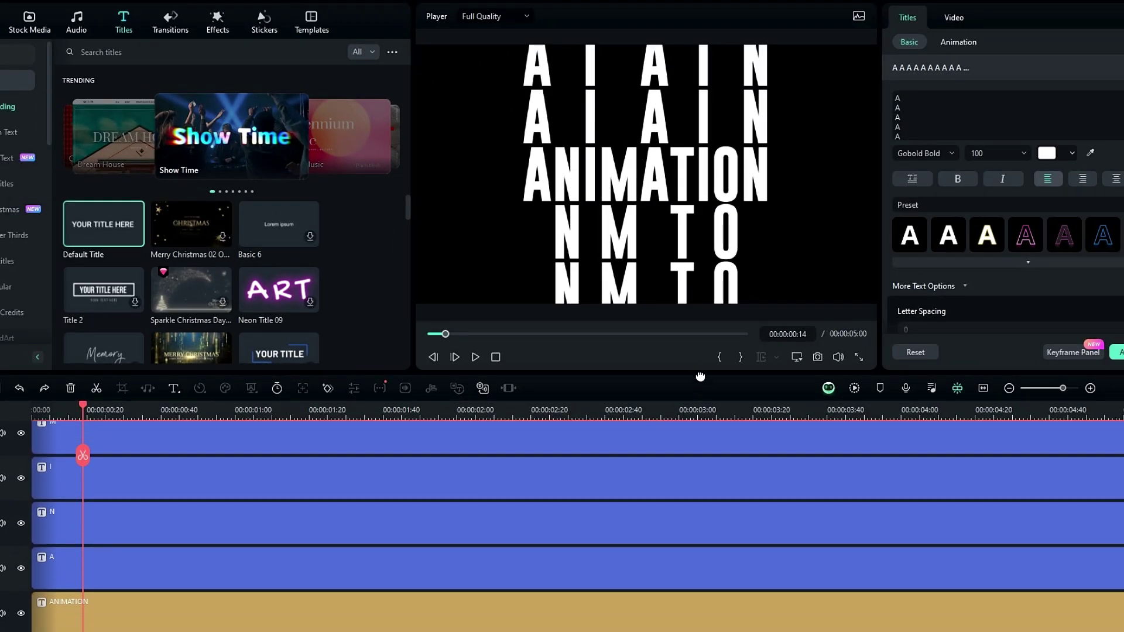
scroll(700, 376, down, 1)
click(469, 574)
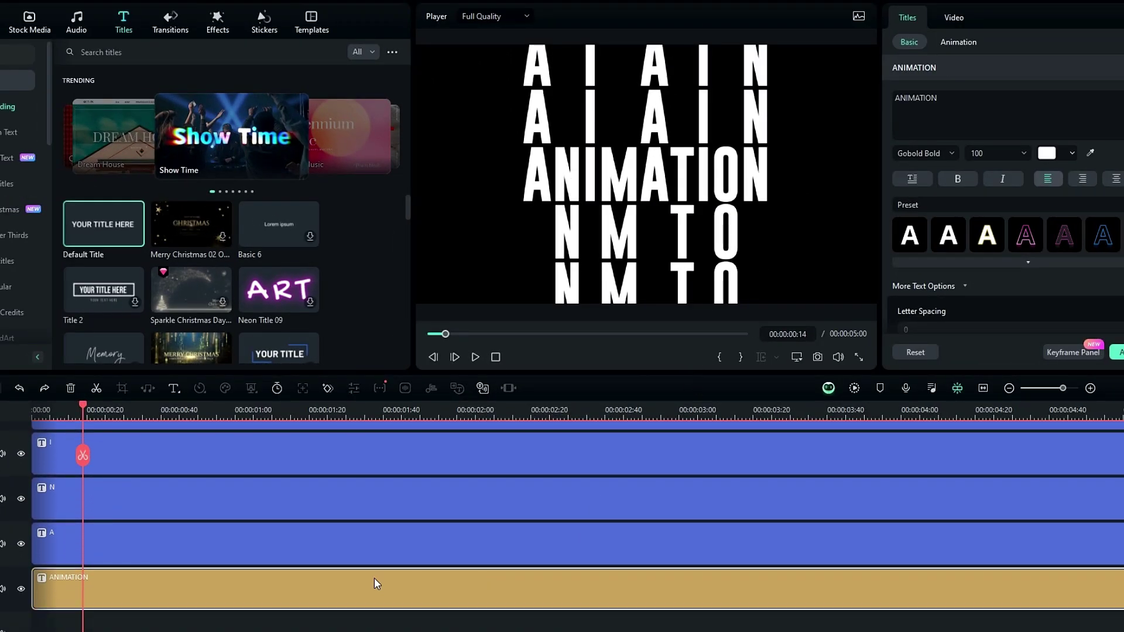
ctrl+click(418, 585)
key(ctrl+a)
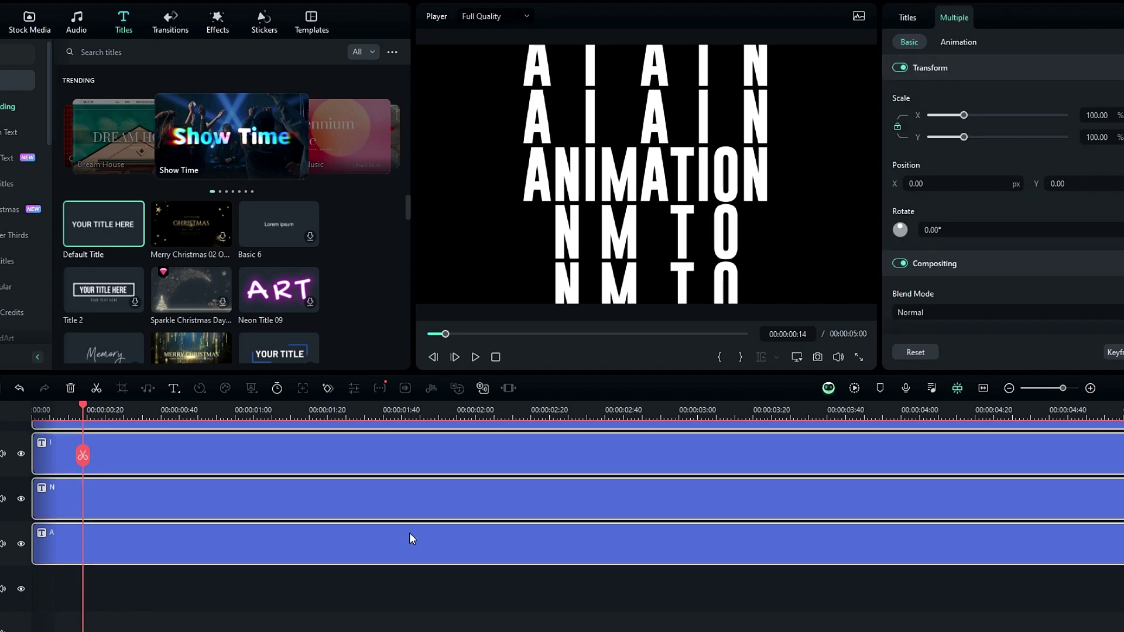
scroll(410, 562, up, 1)
click(406, 599)
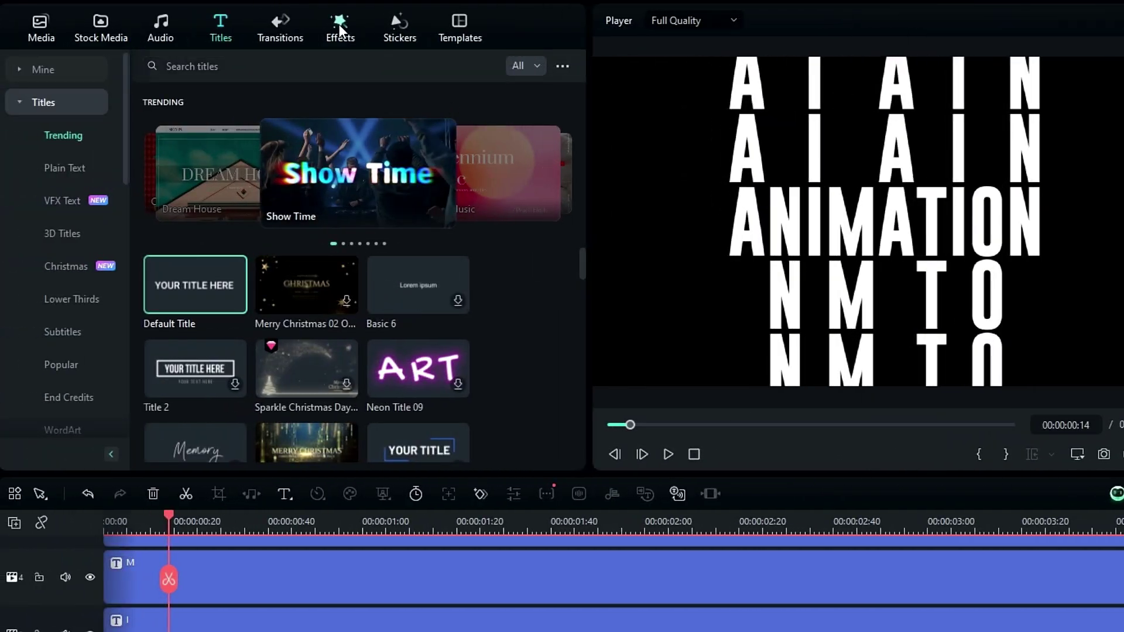
Place the Shape Mask effect on a track above all the title tracks.
click(340, 28)
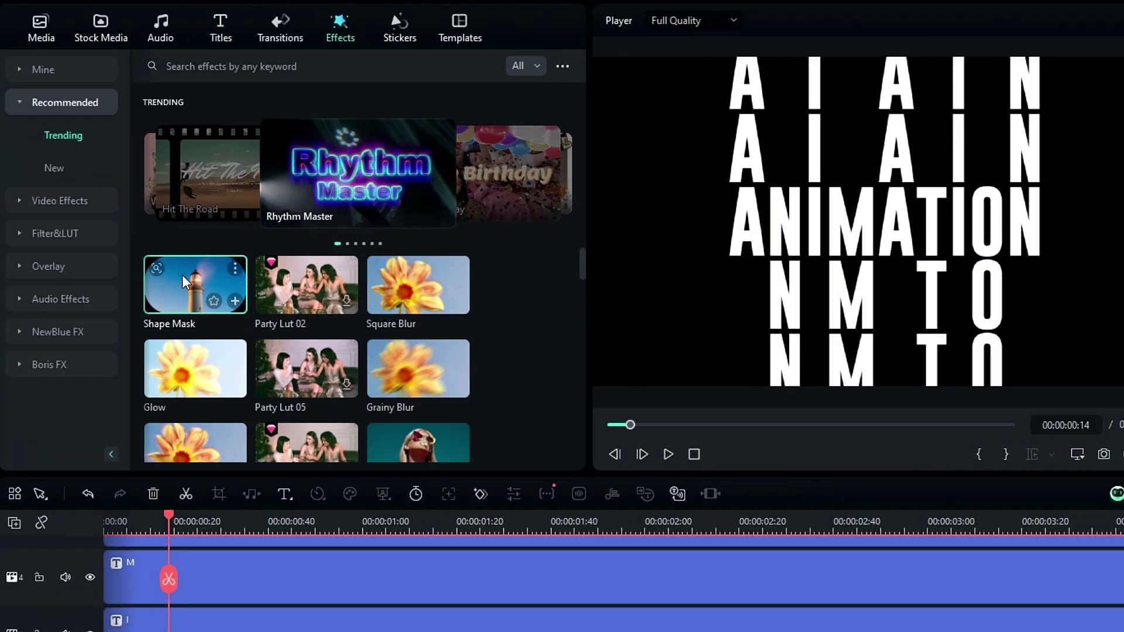
drag(188, 280, 137, 540)
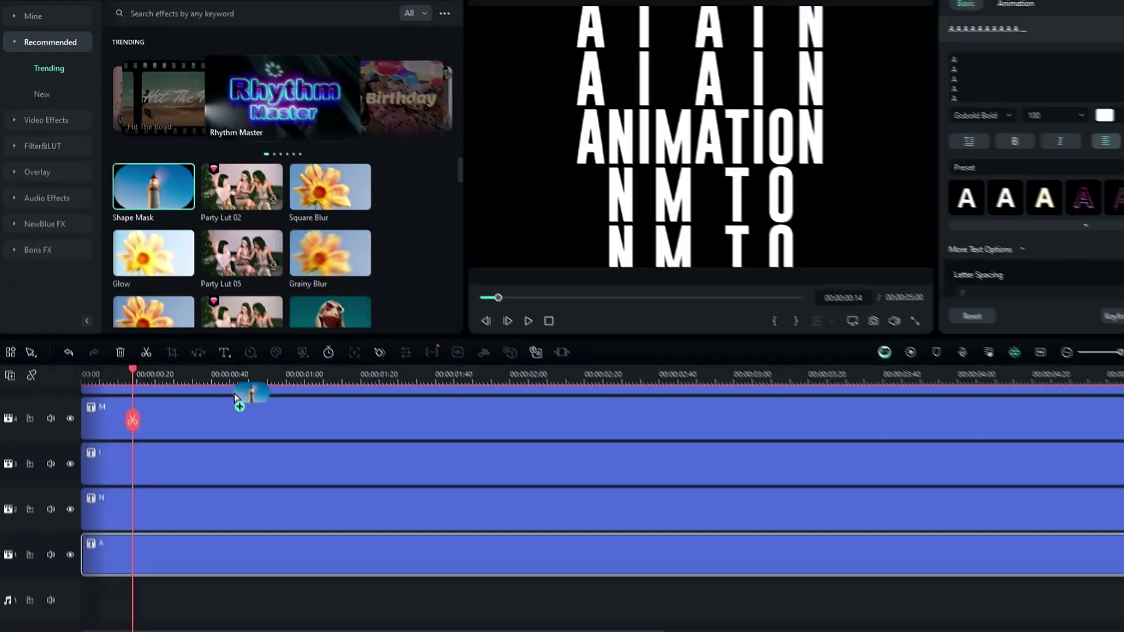
drag(106, 385, 107, 387)
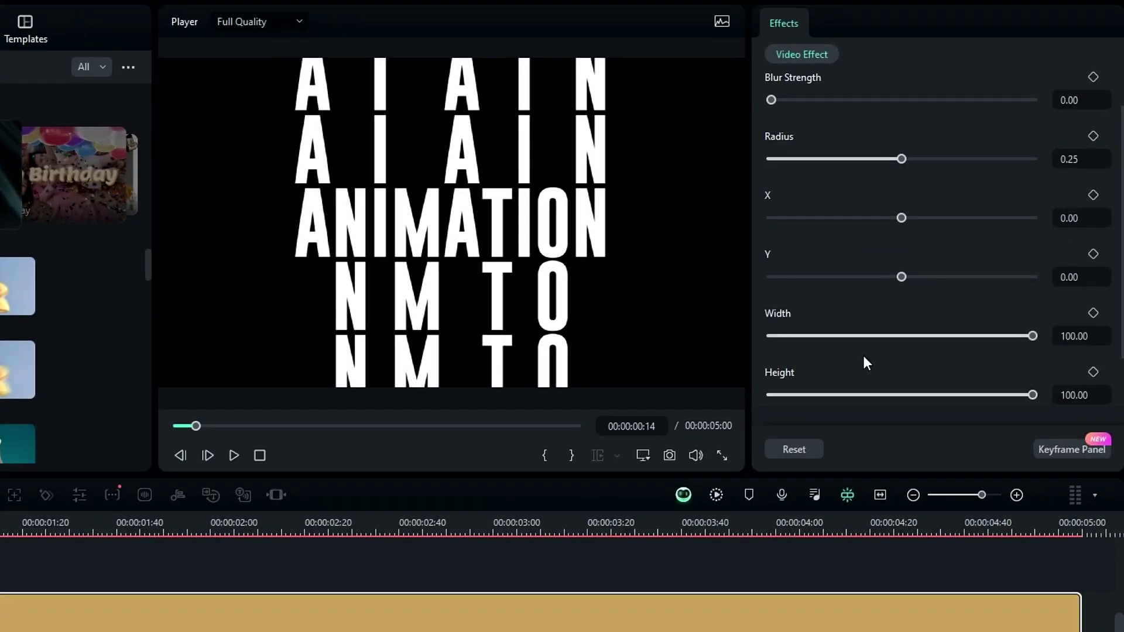
scroll(861, 363, down, 1)
Shrink the mask height to the ANIMATION row (22.57), with radius 0 and blur strength 3.
drag(1033, 346, 831, 316)
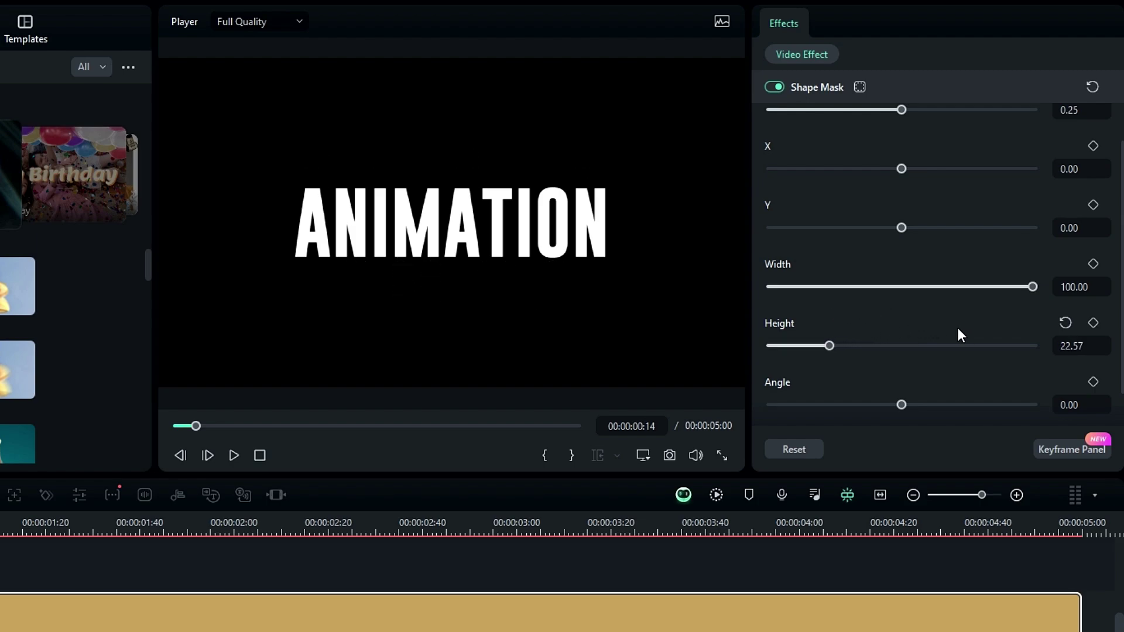
click(1093, 346)
scroll(960, 333, up, 2)
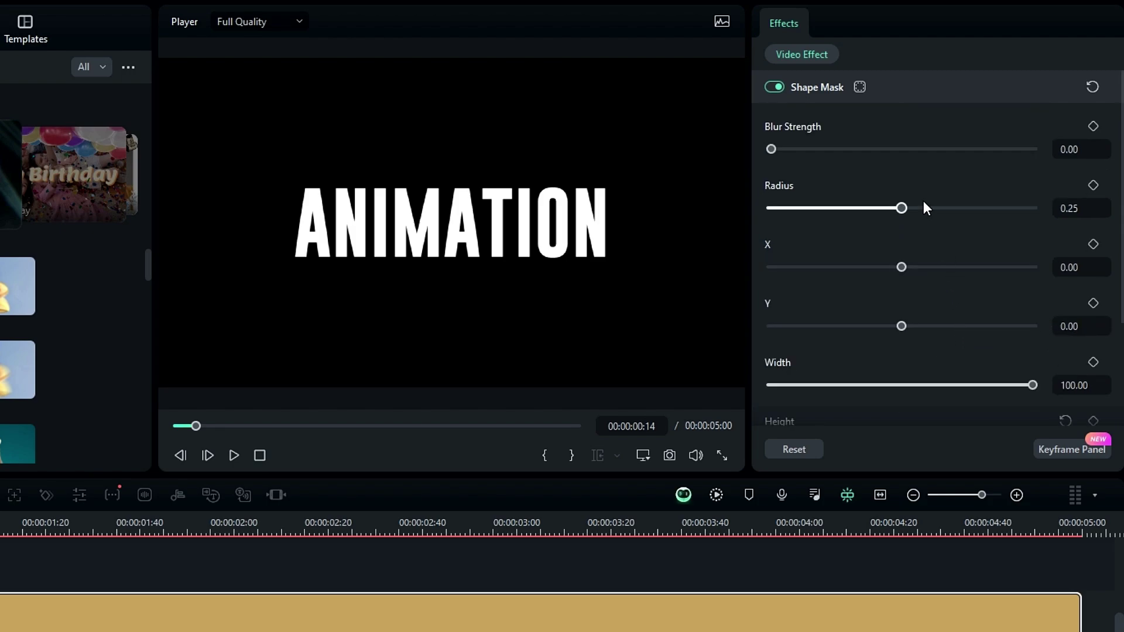
drag(903, 207, 770, 209)
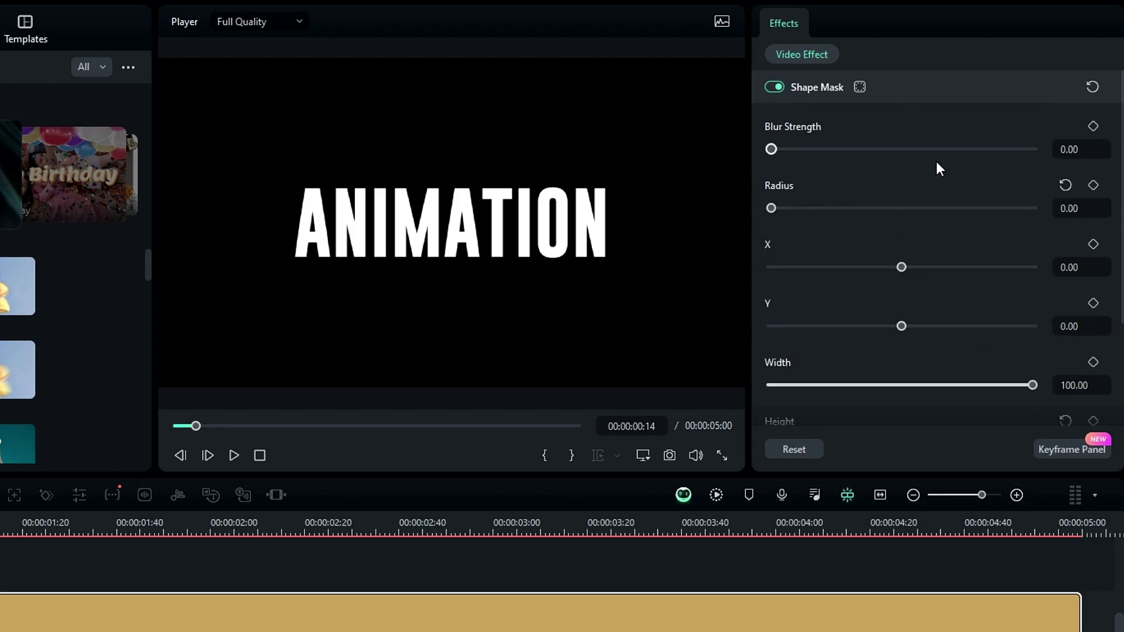
double_click(1095, 151)
text(3)
key(Return)
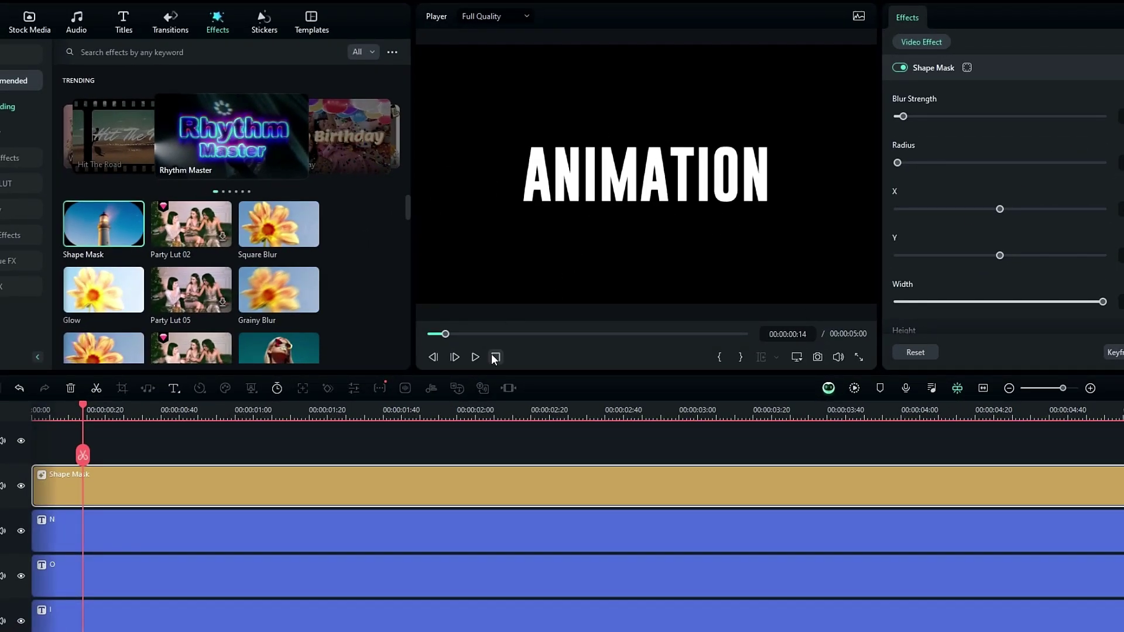
Add a position keyframe at 00:00:04:00 to every letter clip.
drag(695, 402, 920, 428)
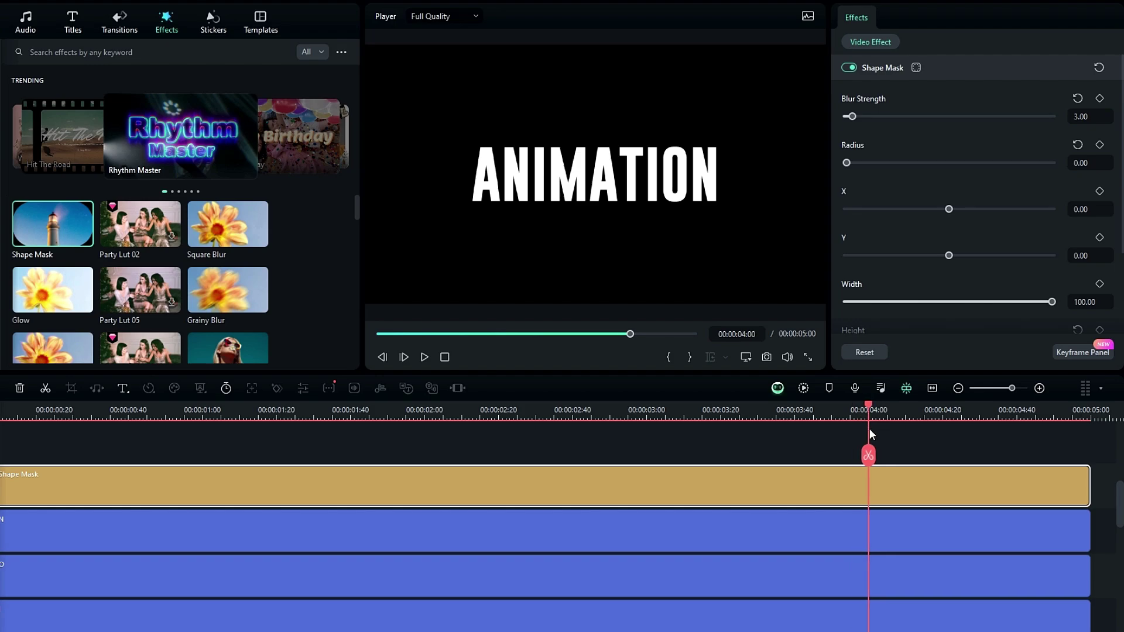
scroll(904, 457, down, 2)
drag(1099, 482, 780, 629)
scroll(792, 552, down, 1)
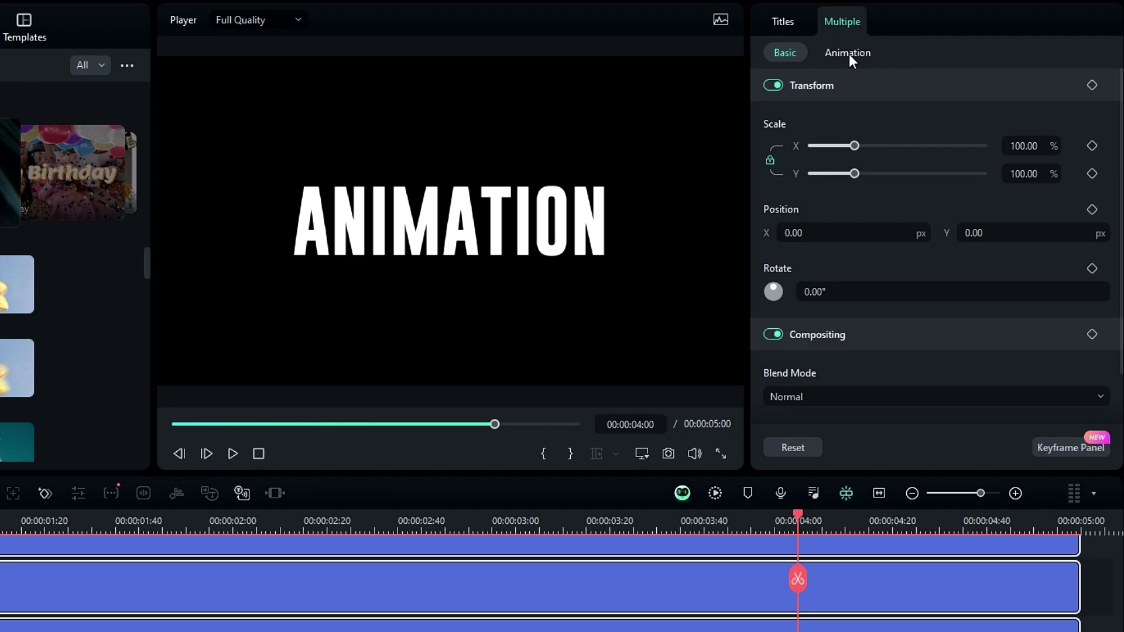
click(1099, 213)
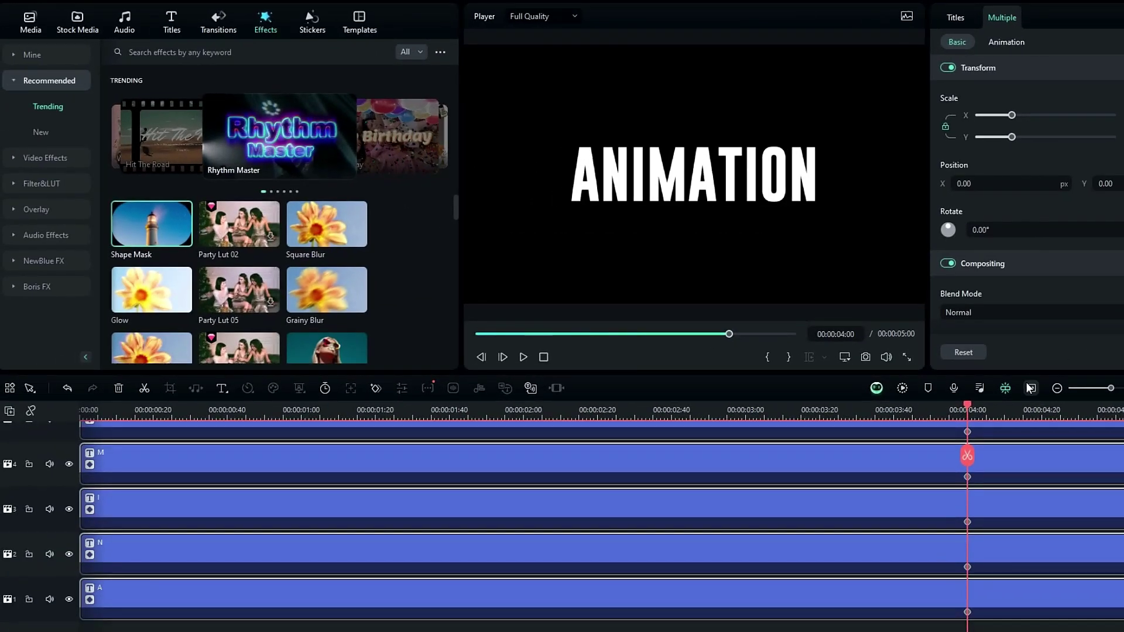
At 0:00, push the A and N letter columns far off-screen vertically.
drag(969, 409, 61, 436)
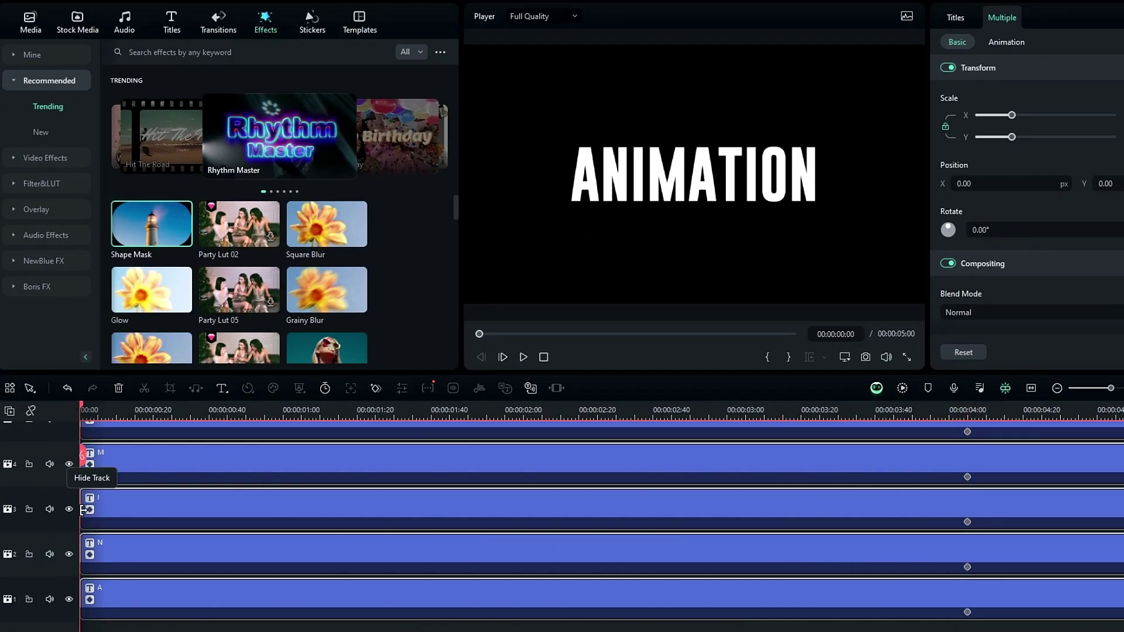
click(107, 589)
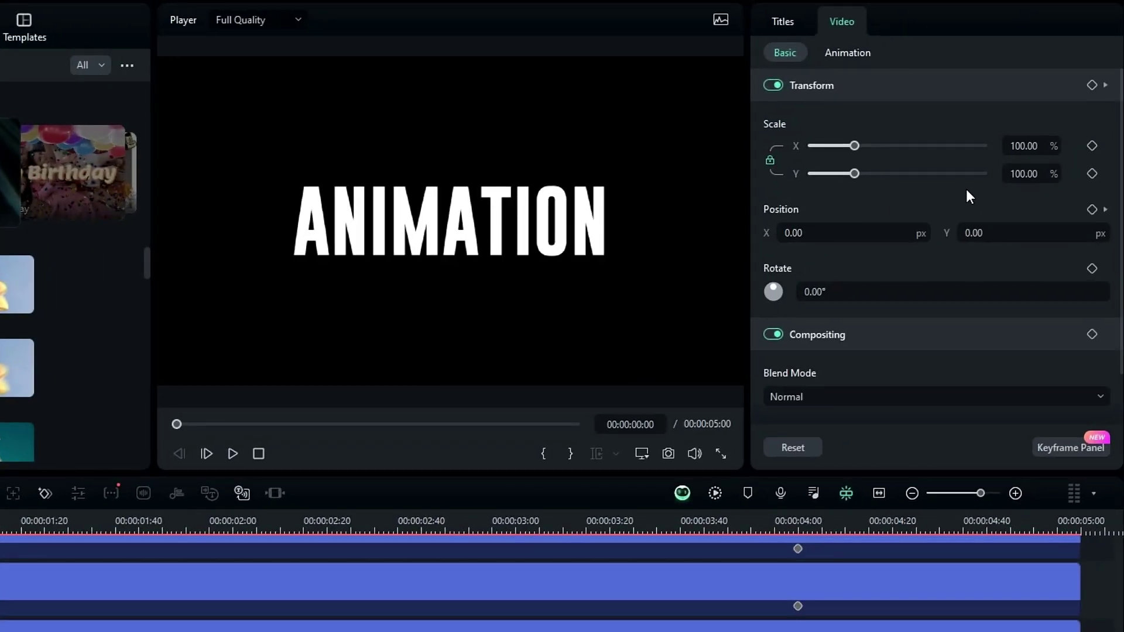
drag(999, 240, 866, 240)
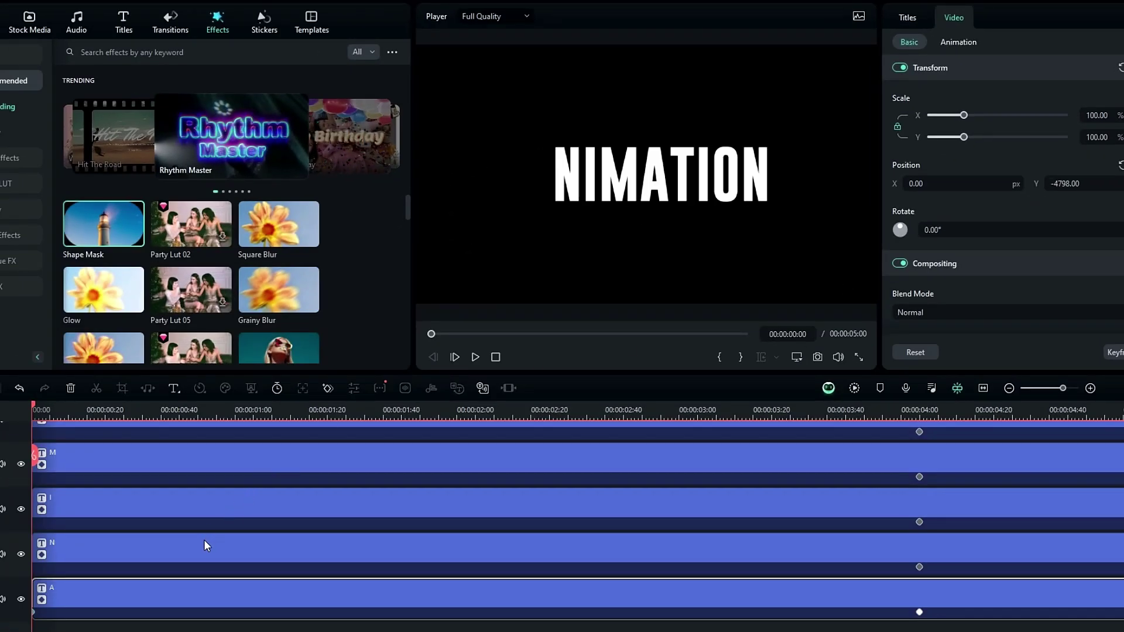
click(207, 545)
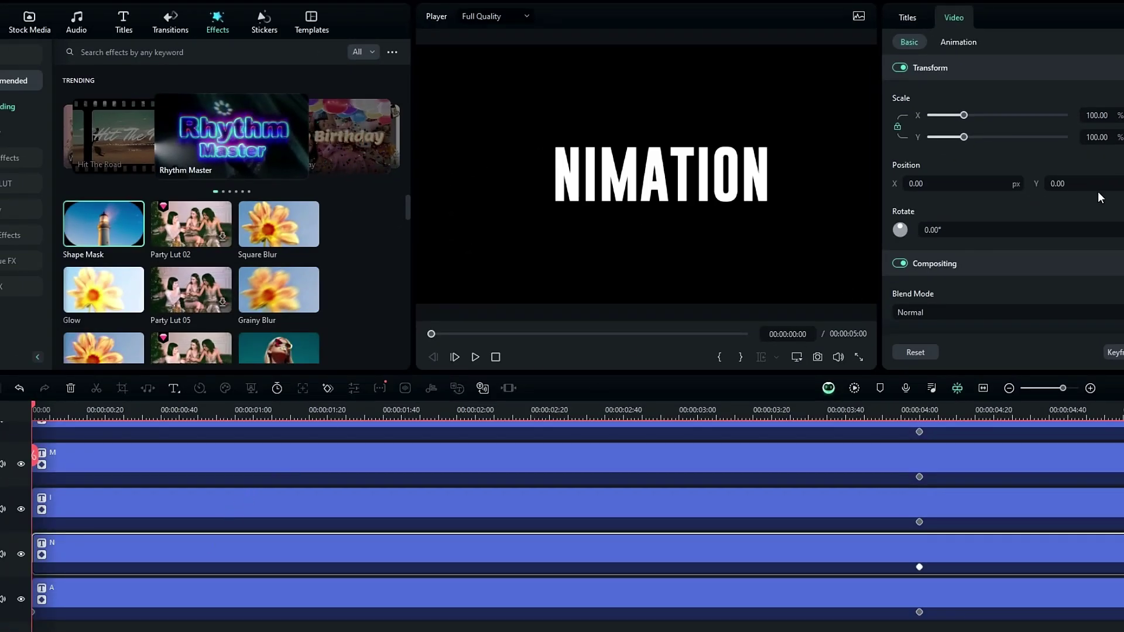
mouse_move(1054, 183)
mouse_down()
mouse_move(1077, 184)
mouse_move(1064, 183)
mouse_up()
Give the I, M, A, T, I, O and N letter columns their starting vertical offsets too.
click(206, 503)
click(207, 458)
scroll(527, 515, up, 1)
click(207, 458)
scroll(118, 474, up, 2)
click(117, 474)
scroll(321, 484, up, 1)
click(322, 484)
click(123, 458)
scroll(183, 467, up, 1)
click(184, 451)
Preview the letter columns rolling into place onto ANIMATION.
drag(35, 408, 731, 391)
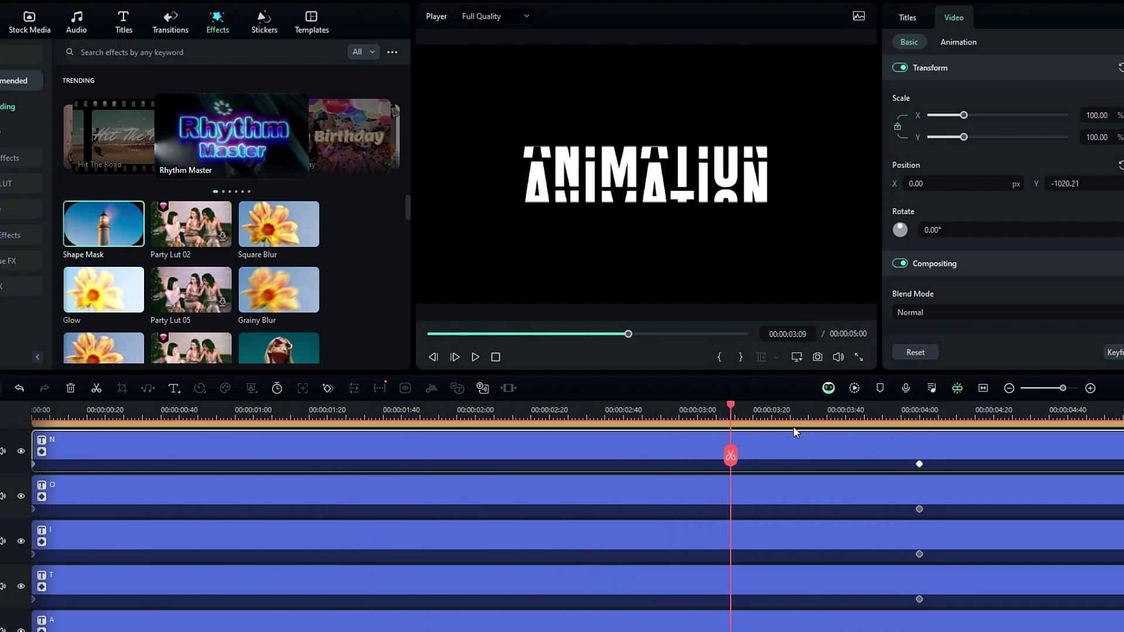
click(764, 457)
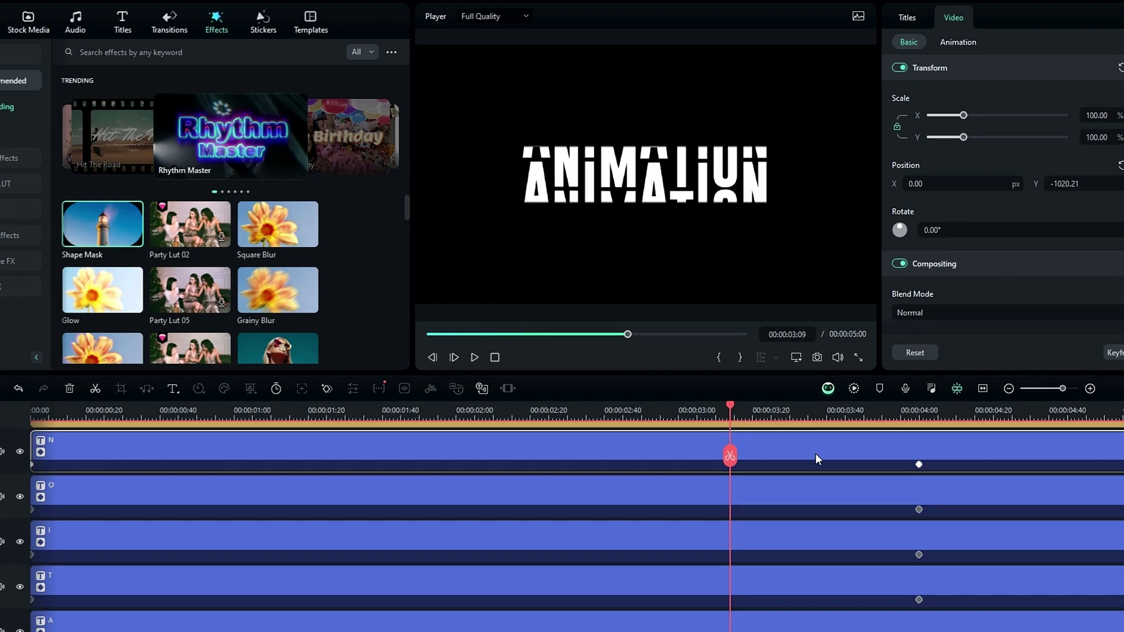
click(1097, 440)
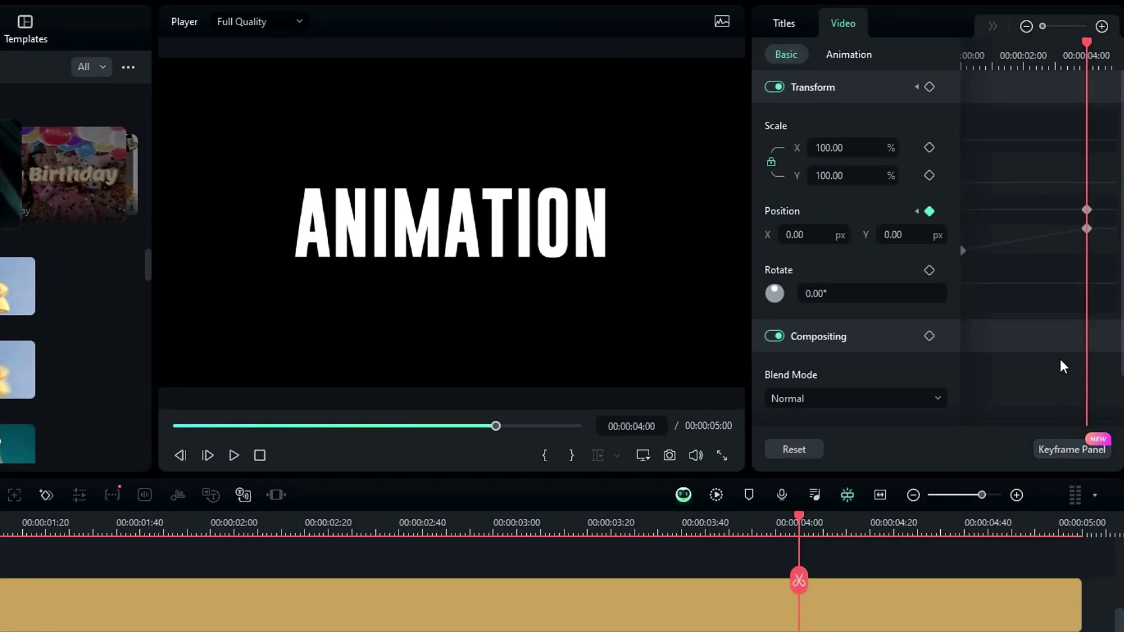
Switch the first letter clip's position keyframes to Curve interpolation.
drag(1094, 275, 962, 227)
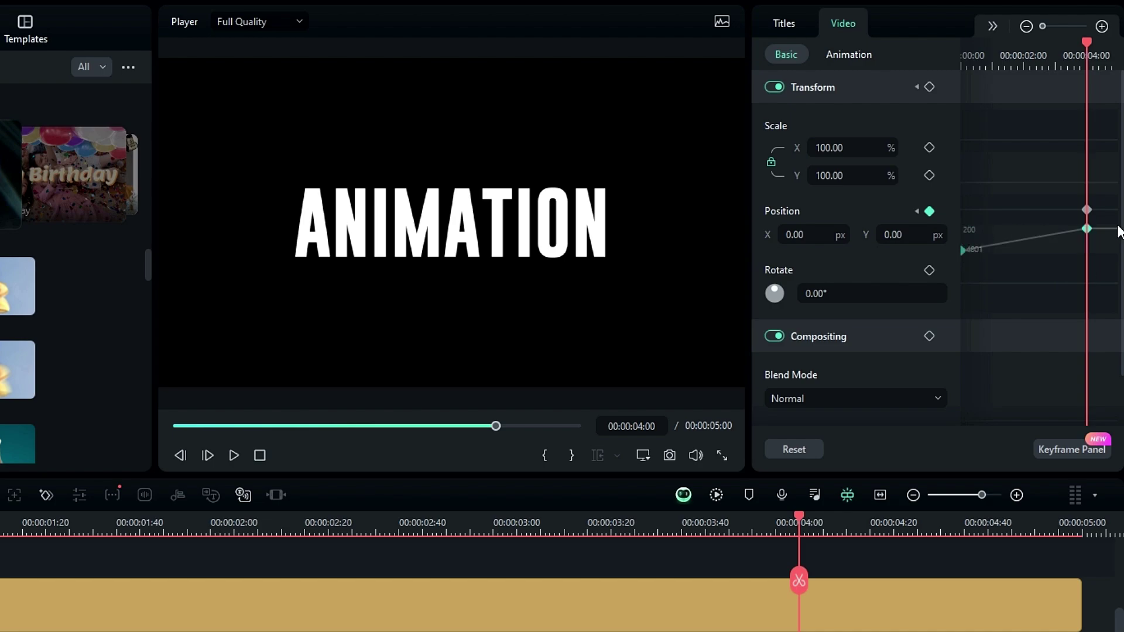
right_click(1087, 230)
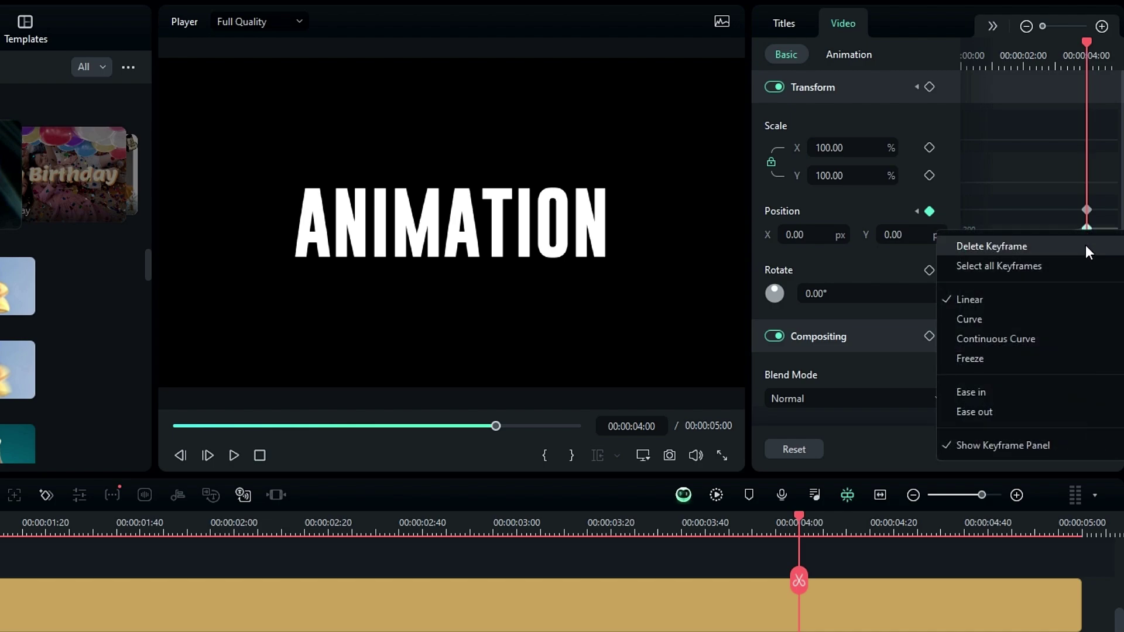
click(970, 320)
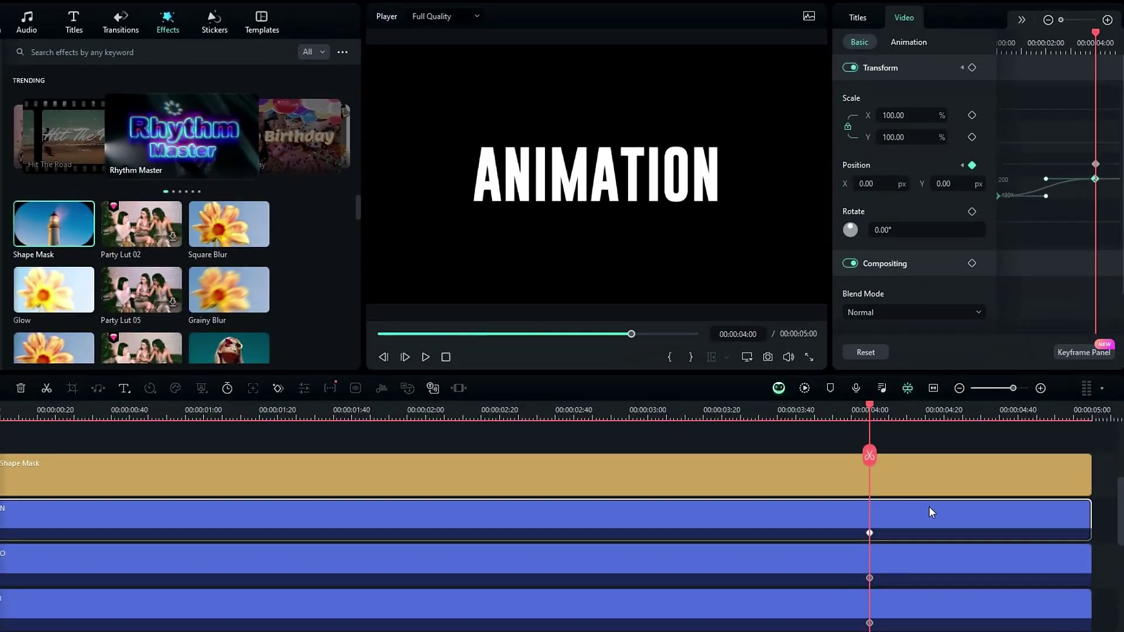
scroll(930, 507, down, 3)
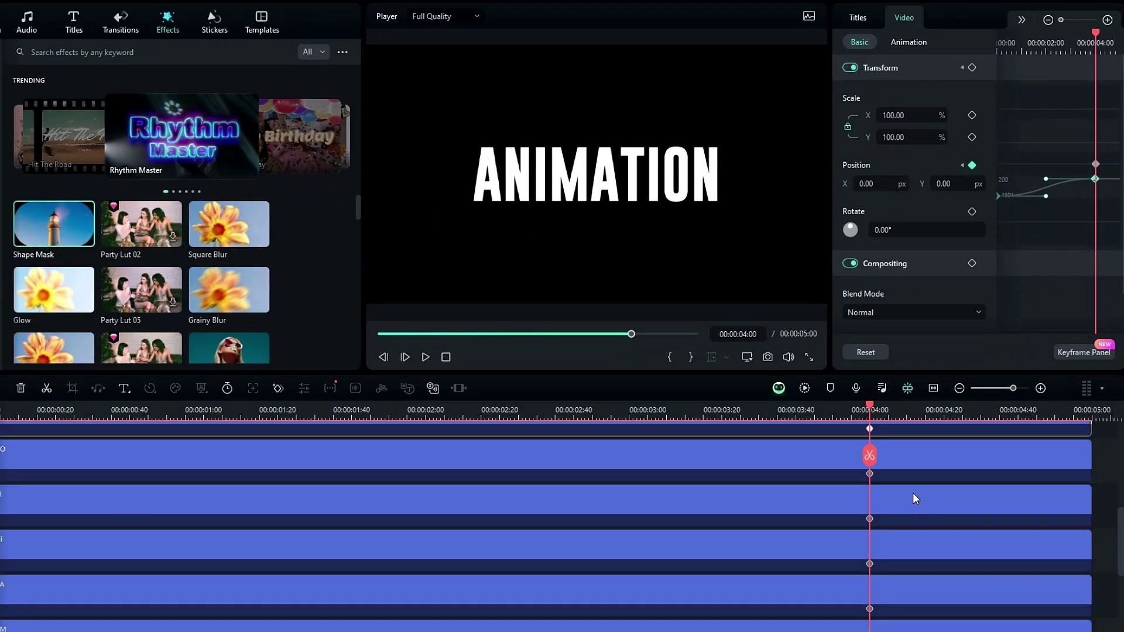
Make the next letter clip's 4-second position keyframe curved as well.
click(912, 482)
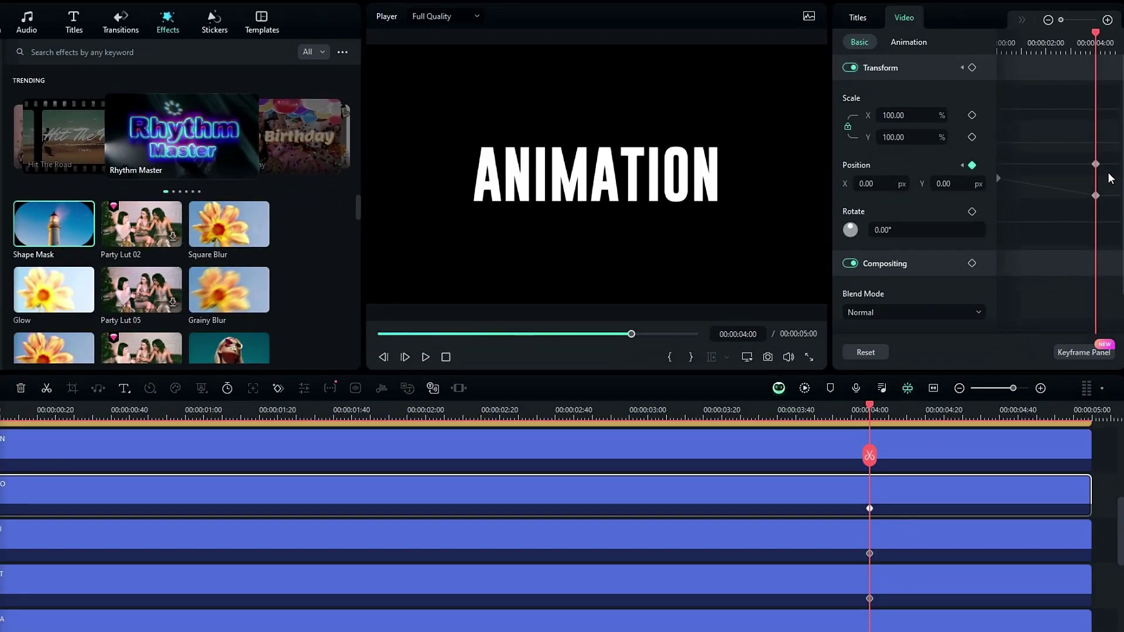
click(1094, 197)
right_click(1095, 198)
click(1041, 264)
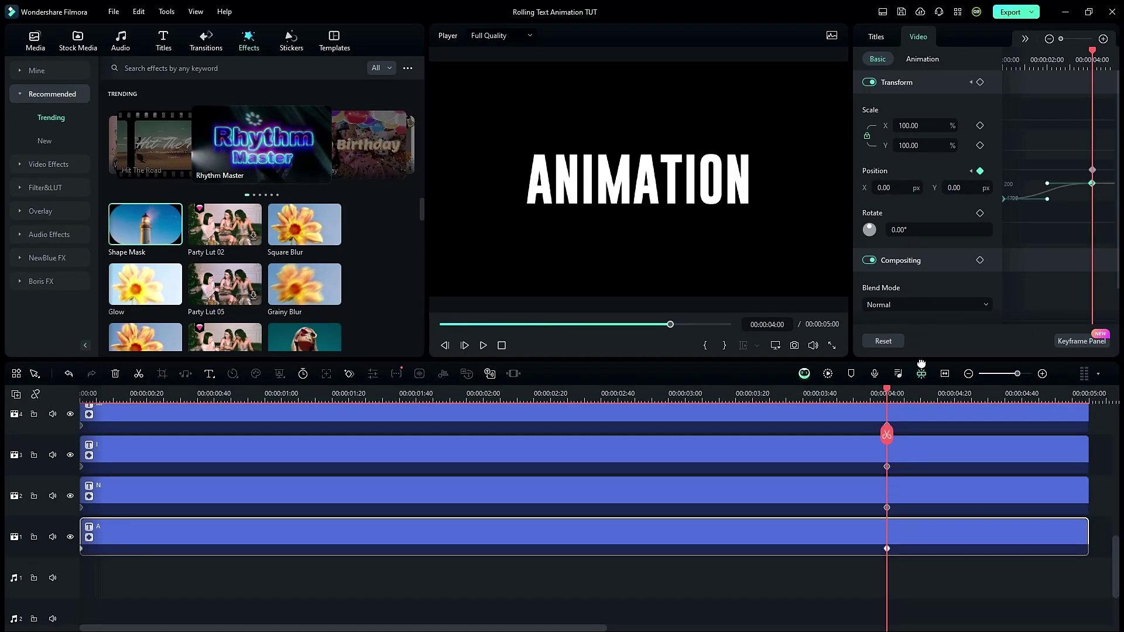
scroll(776, 503, up, 5)
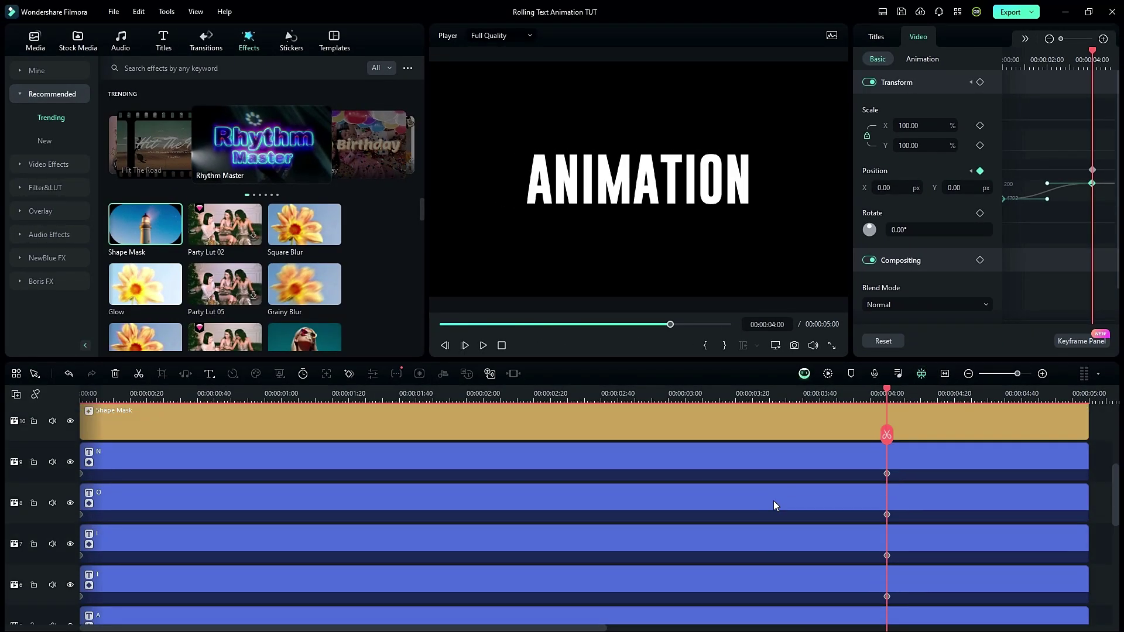
click(769, 418)
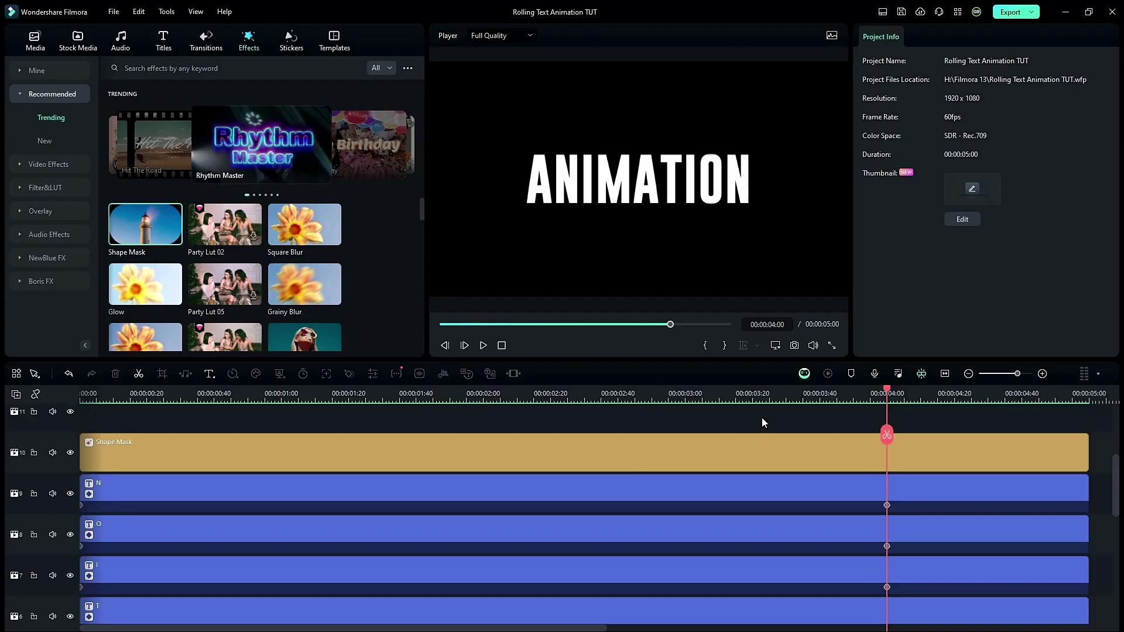
Play back the animation, then group every clip into a compound clip named Text with Alt+G.
click(276, 399)
key(space)
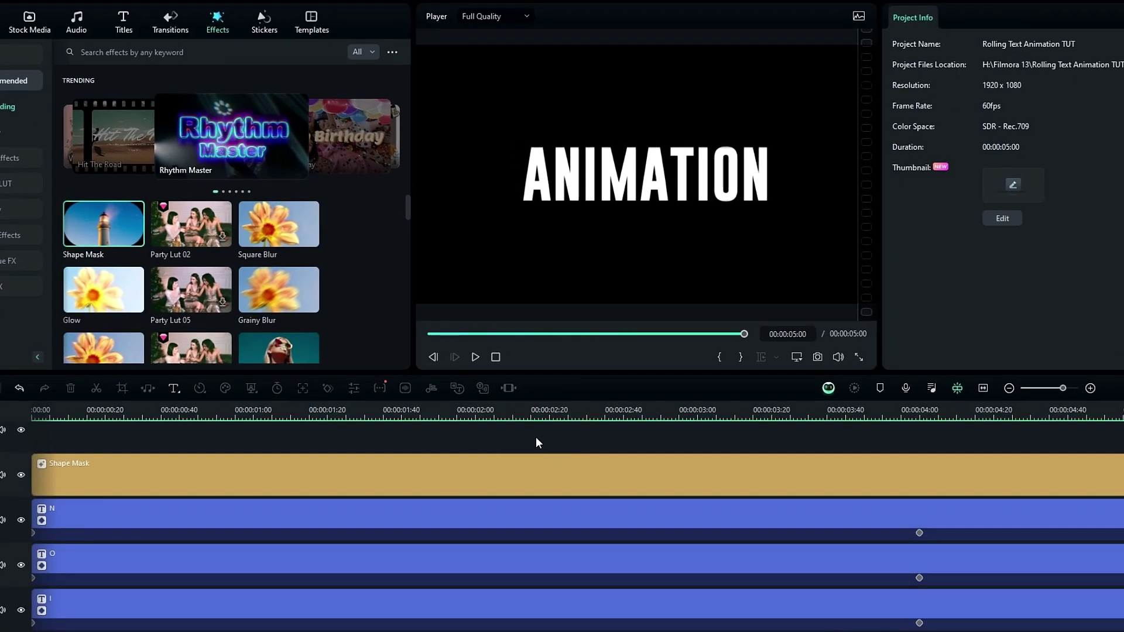
key(ctrl+a)
scroll(537, 474, down, 3)
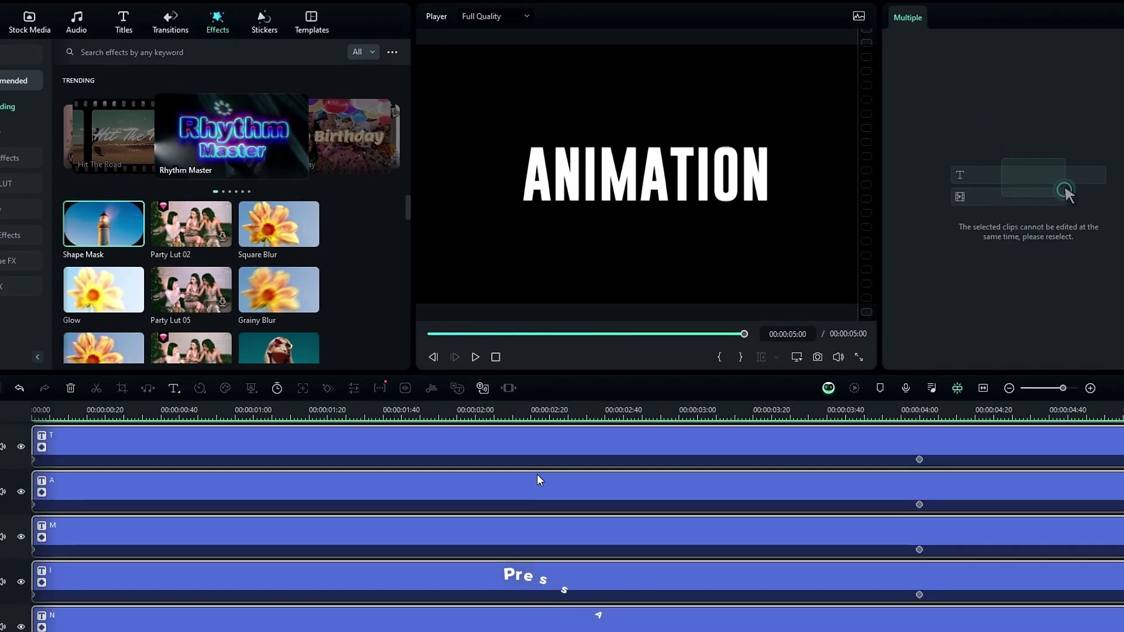
key(alt+g)
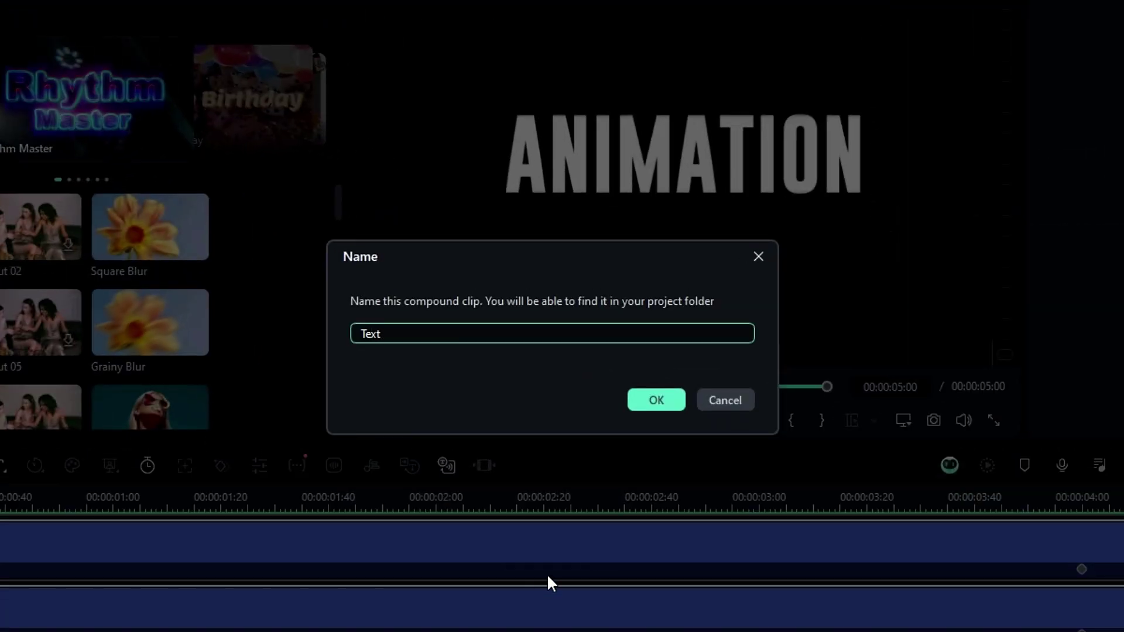
click(656, 400)
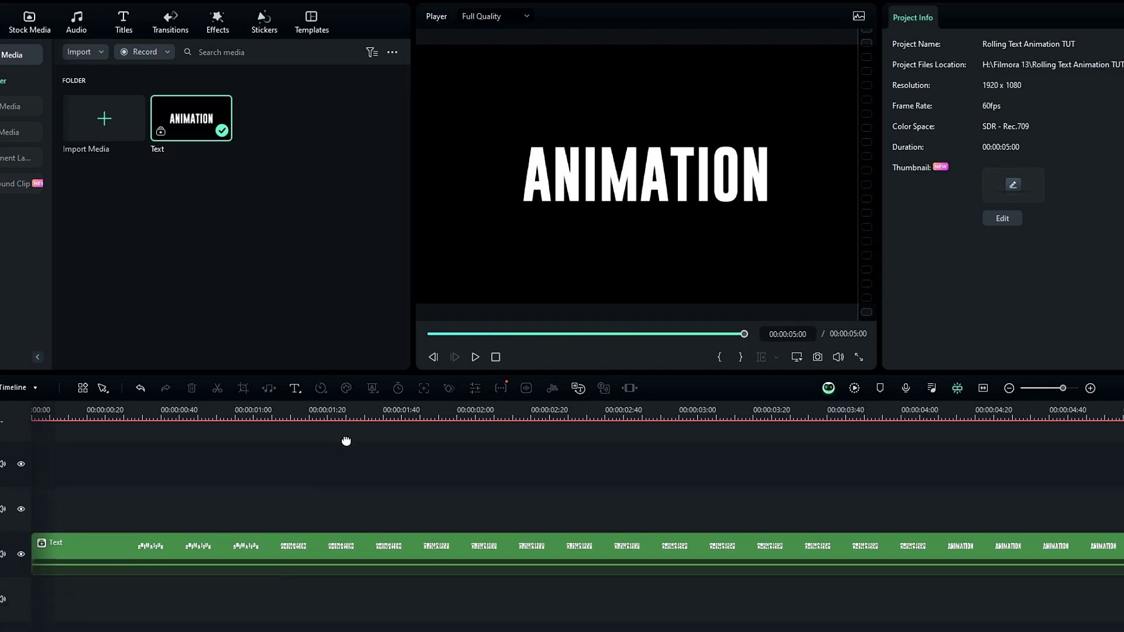
Drag NewBlue FX Stylizer's Motion Blur onto the Text compound clip.
drag(334, 436, 295, 452)
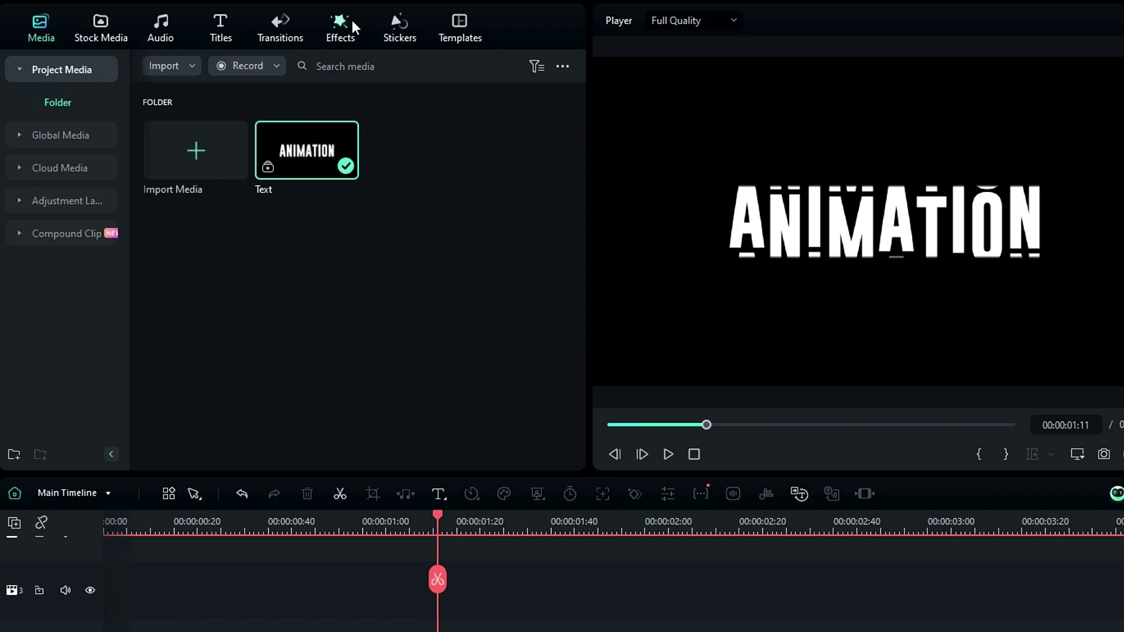
click(350, 26)
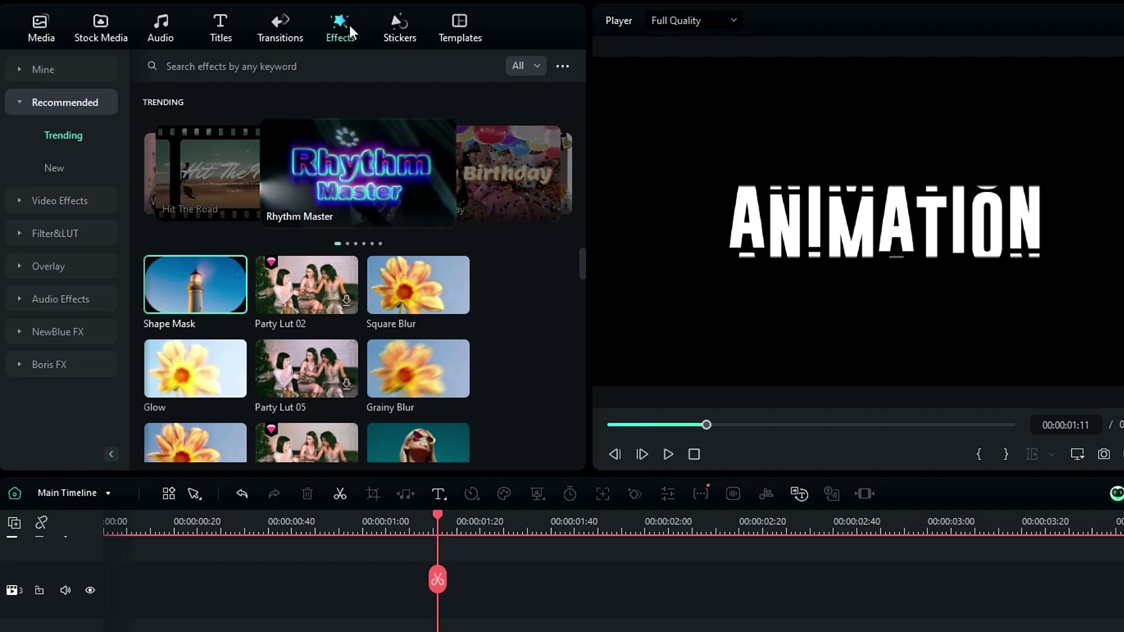
click(57, 331)
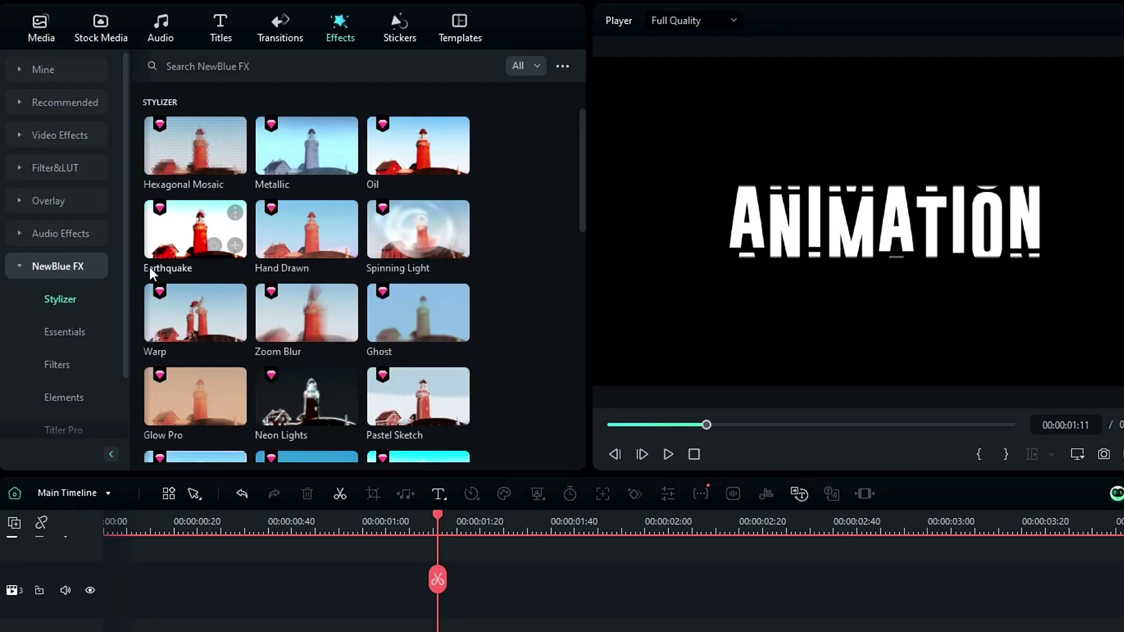
scroll(203, 279, down, 8)
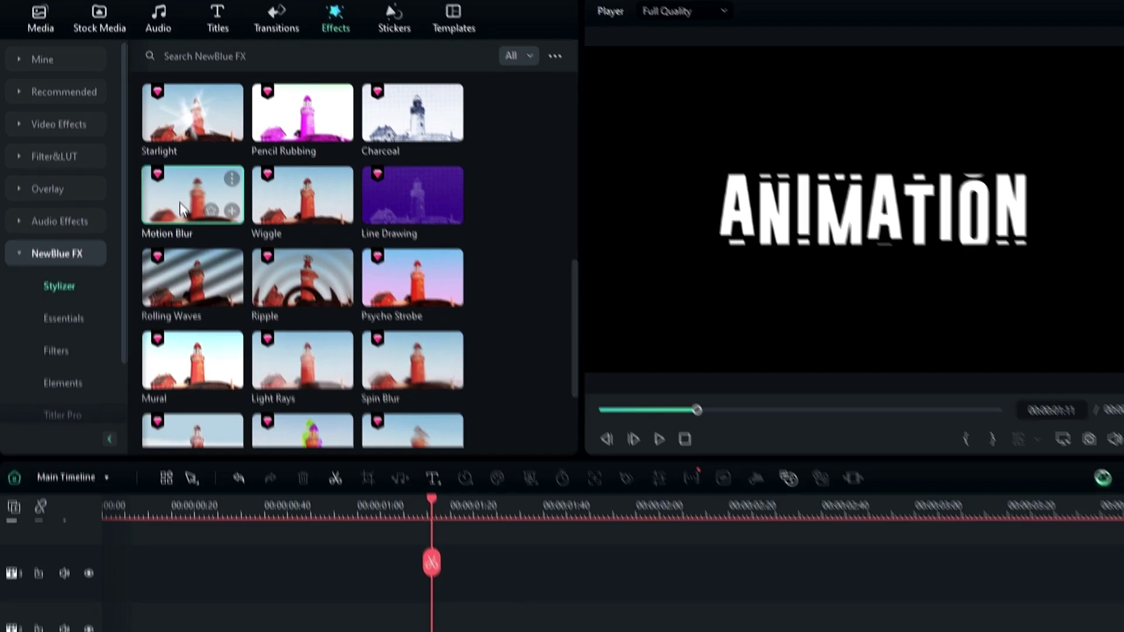
drag(180, 202, 233, 501)
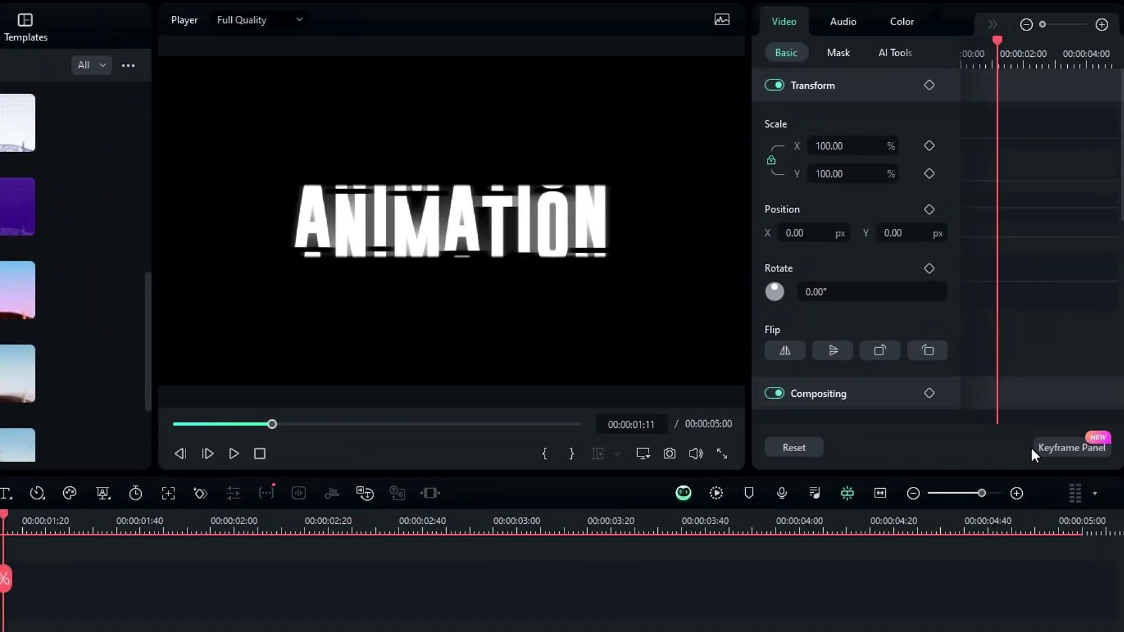
In the clip's effect settings, give Motion Blur Blur 20, Angle 90, Blend 100 and Blank edges.
click(1037, 448)
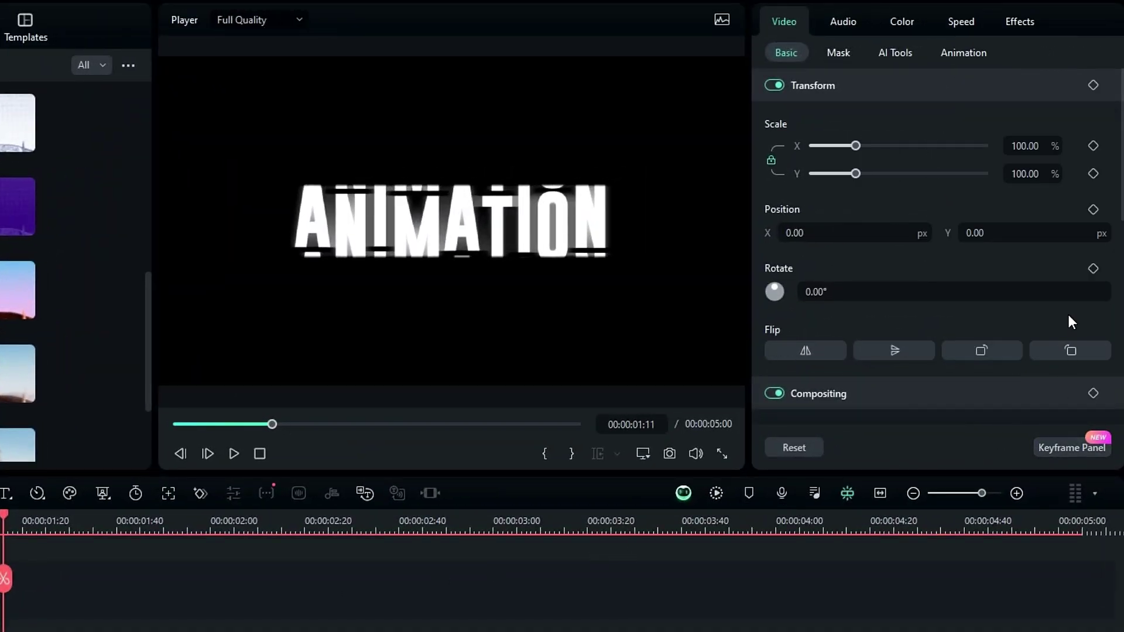
click(1014, 23)
mouse_move(813, 239)
mouse_down()
mouse_move(876, 242)
mouse_move(799, 241)
mouse_move(825, 241)
mouse_up()
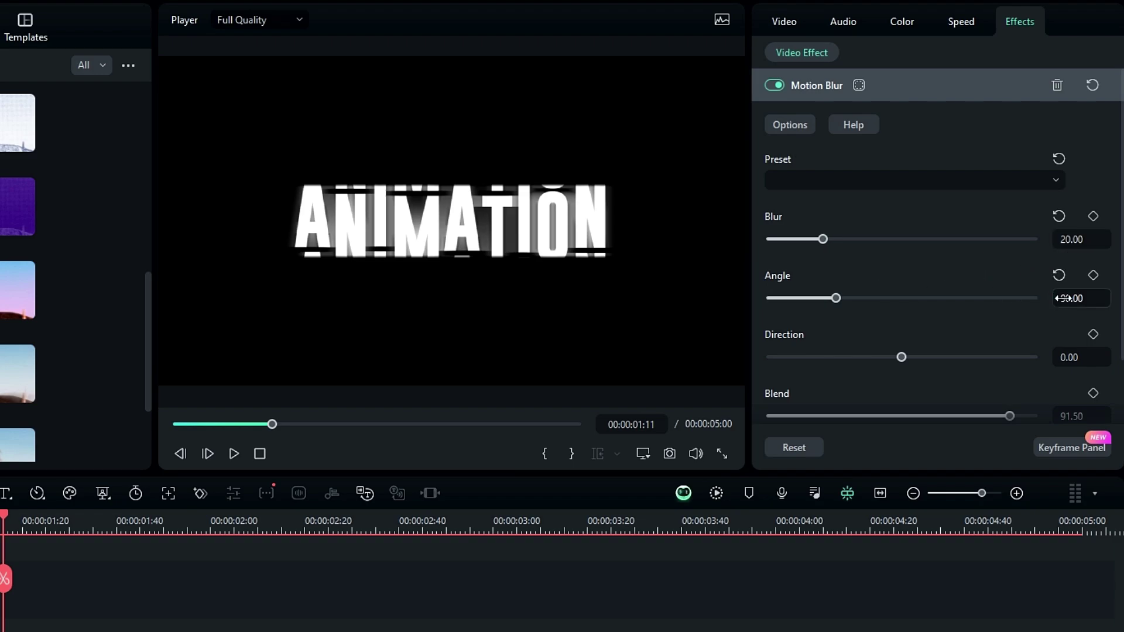
scroll(827, 313, down, 1)
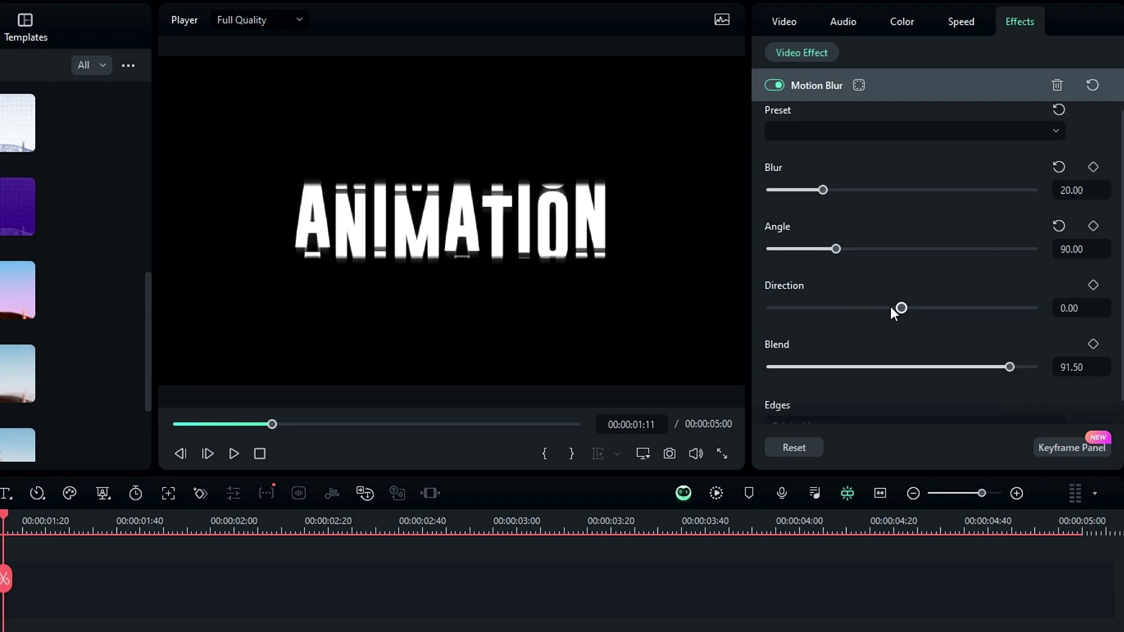
drag(1015, 368, 1053, 366)
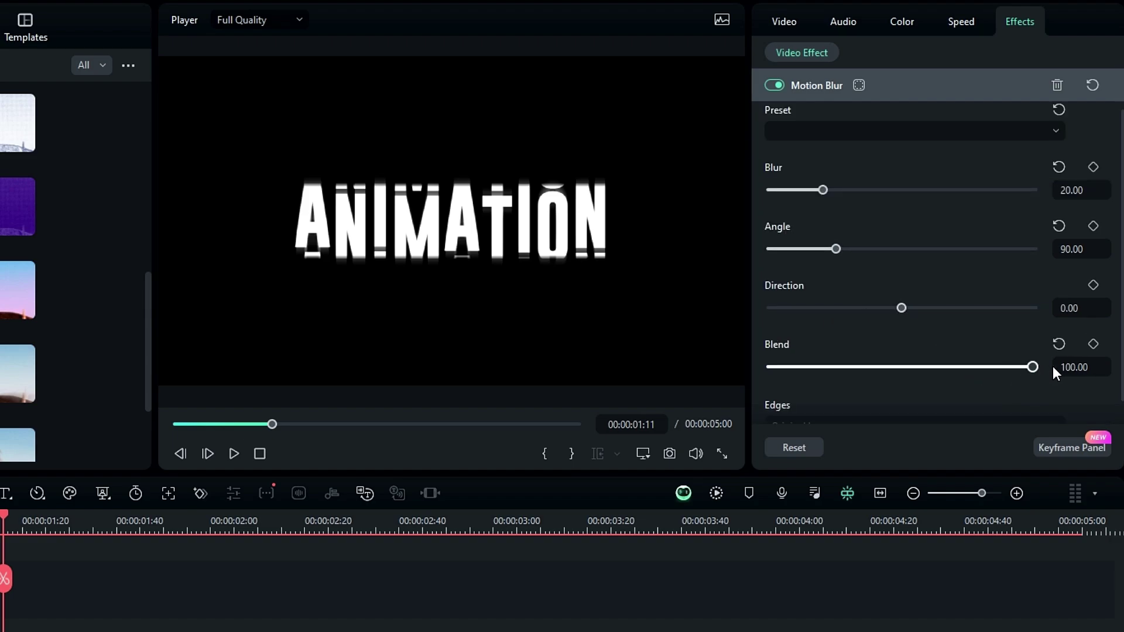
scroll(958, 343, down, 1)
click(807, 398)
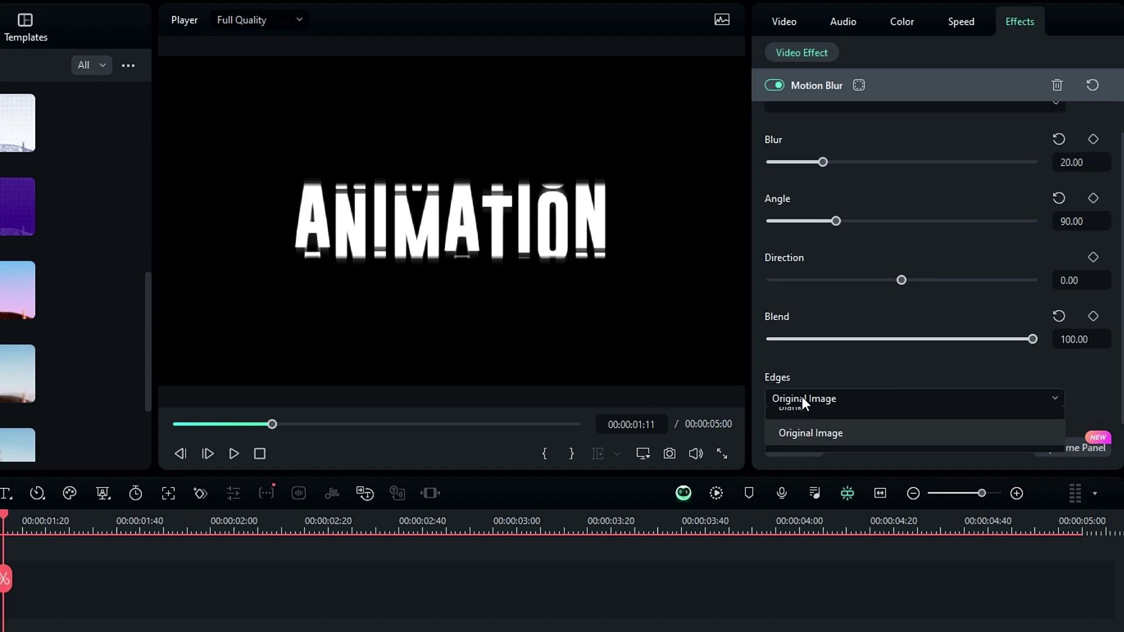
click(842, 430)
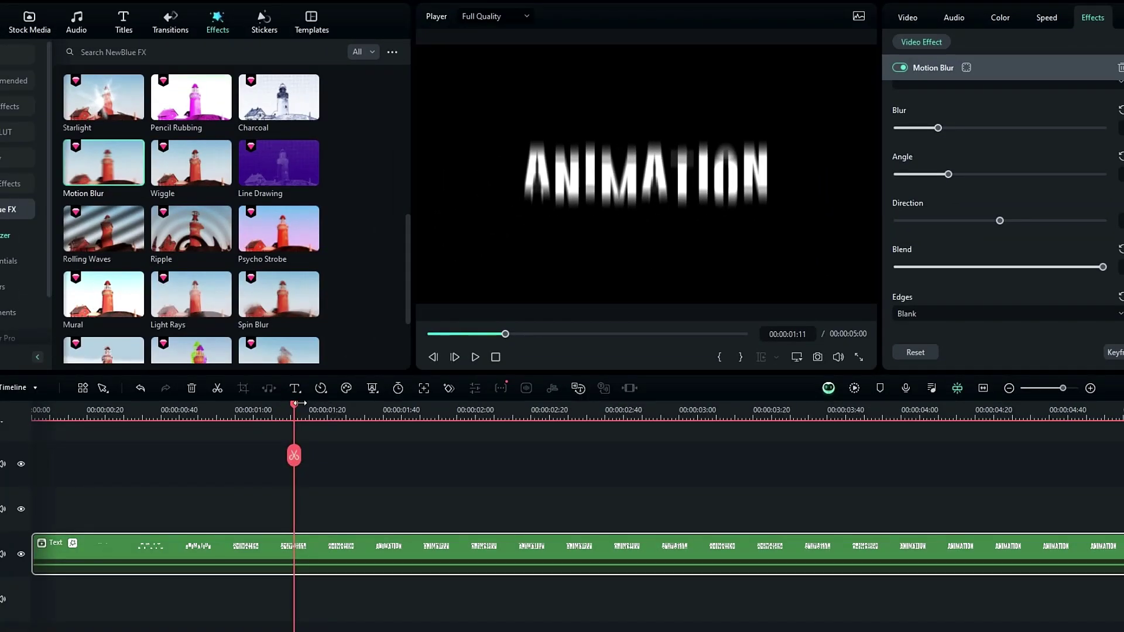
Preview the blurred roll, then add a Motion Blur keyframe with blur amount 0.
drag(315, 412, 31, 412)
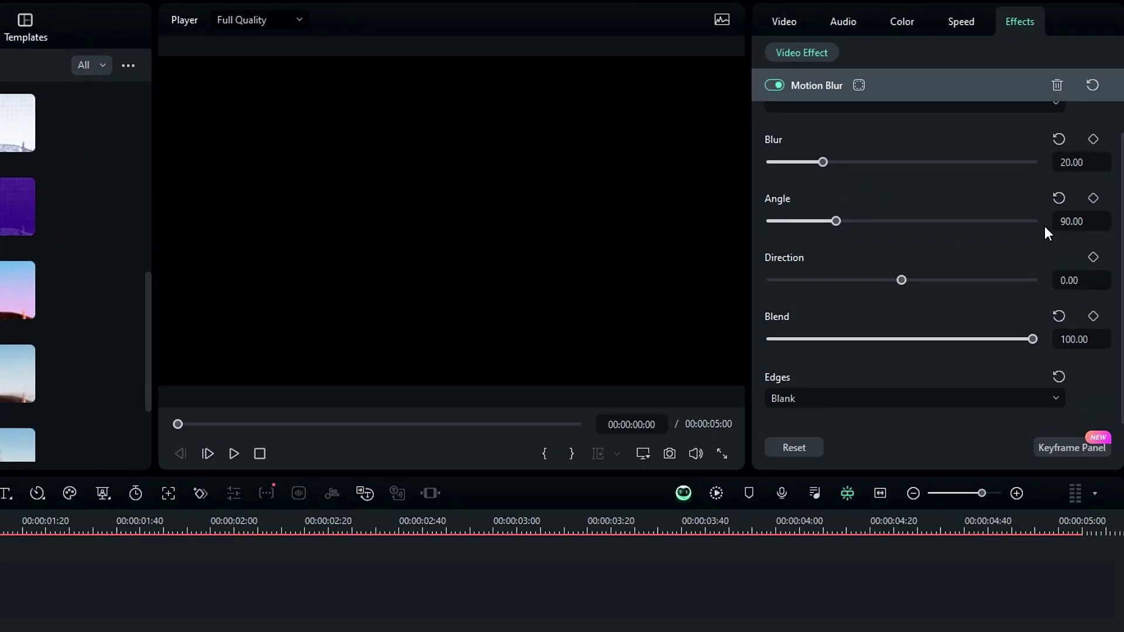
scroll(1046, 184, up, 3)
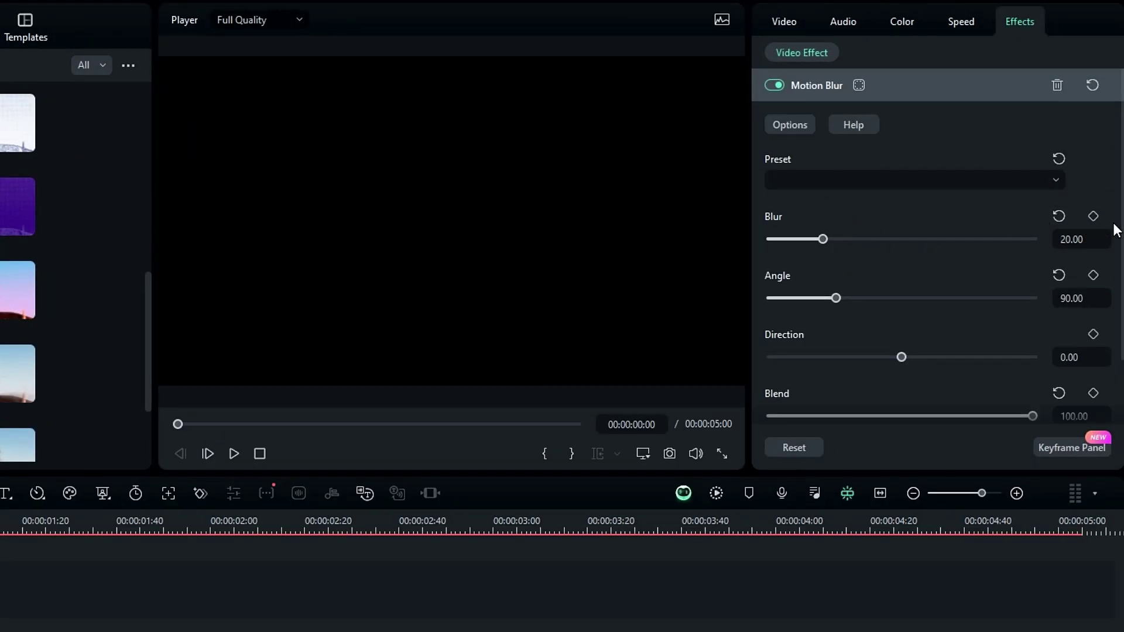
click(1093, 216)
drag(822, 239, 717, 239)
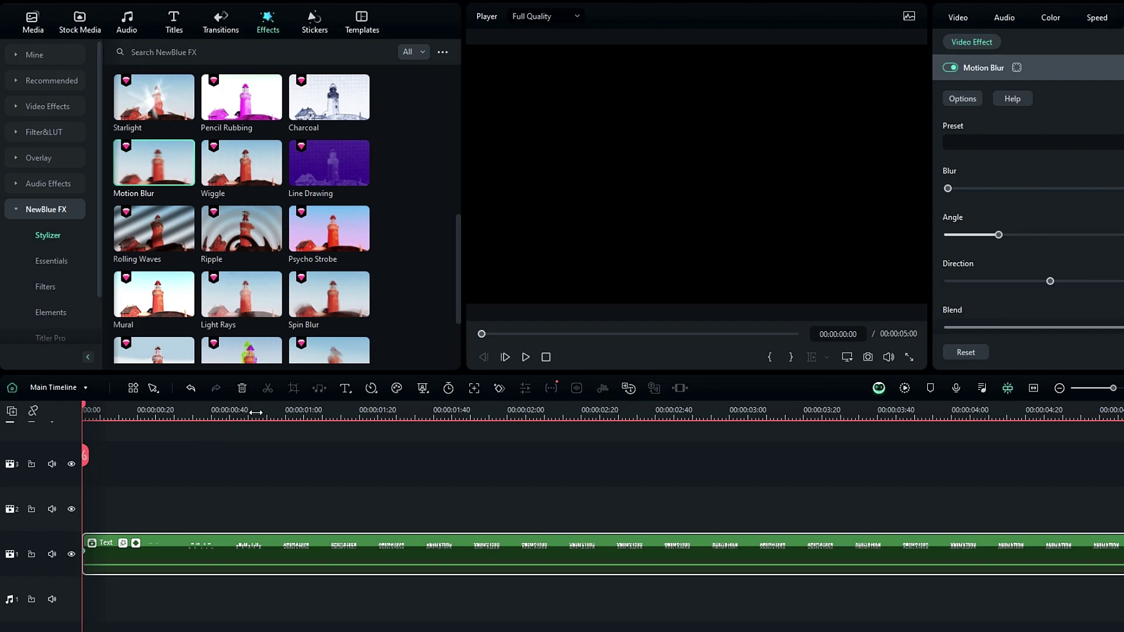
Keyframe the blur to 20 at 2:20 and back to 0 at 4:00, then play it back.
drag(256, 410, 378, 416)
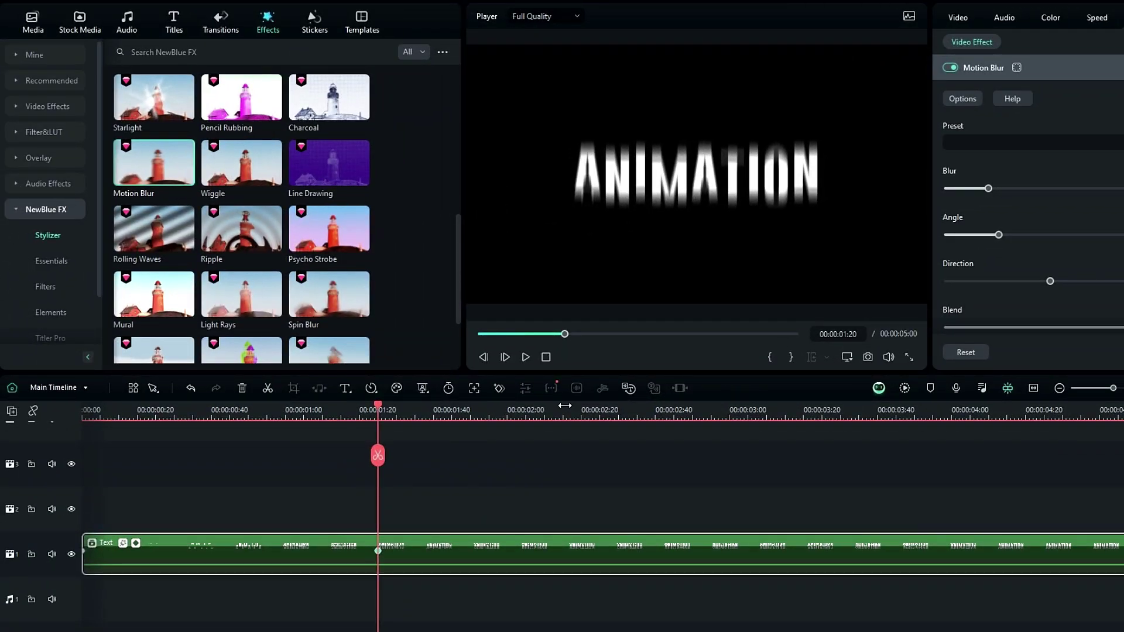
drag(565, 406, 601, 412)
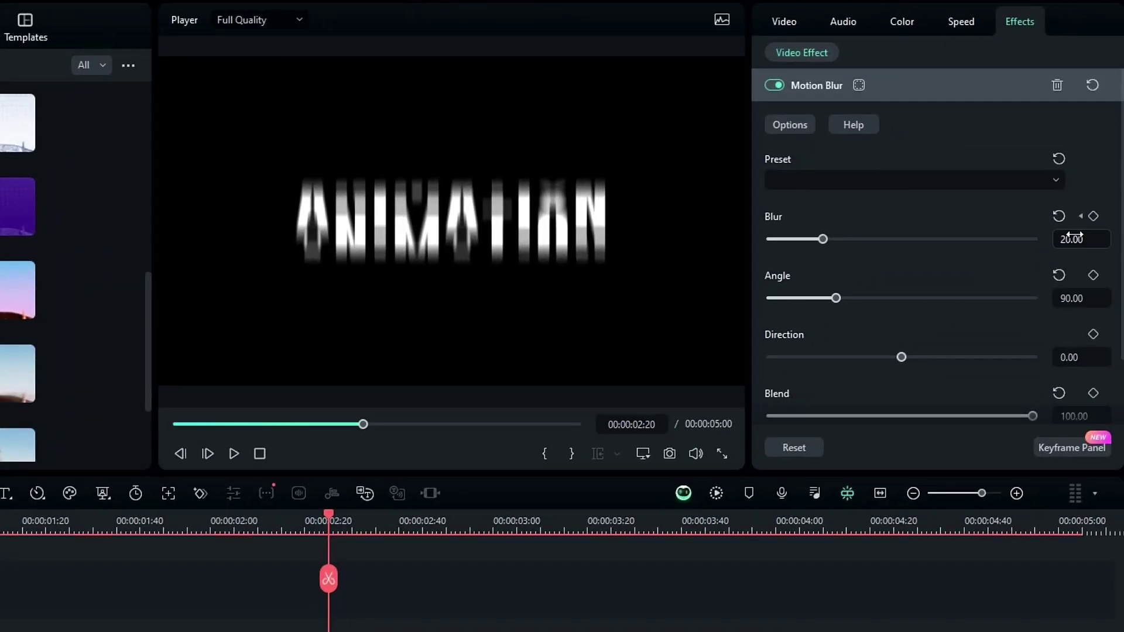
click(1094, 221)
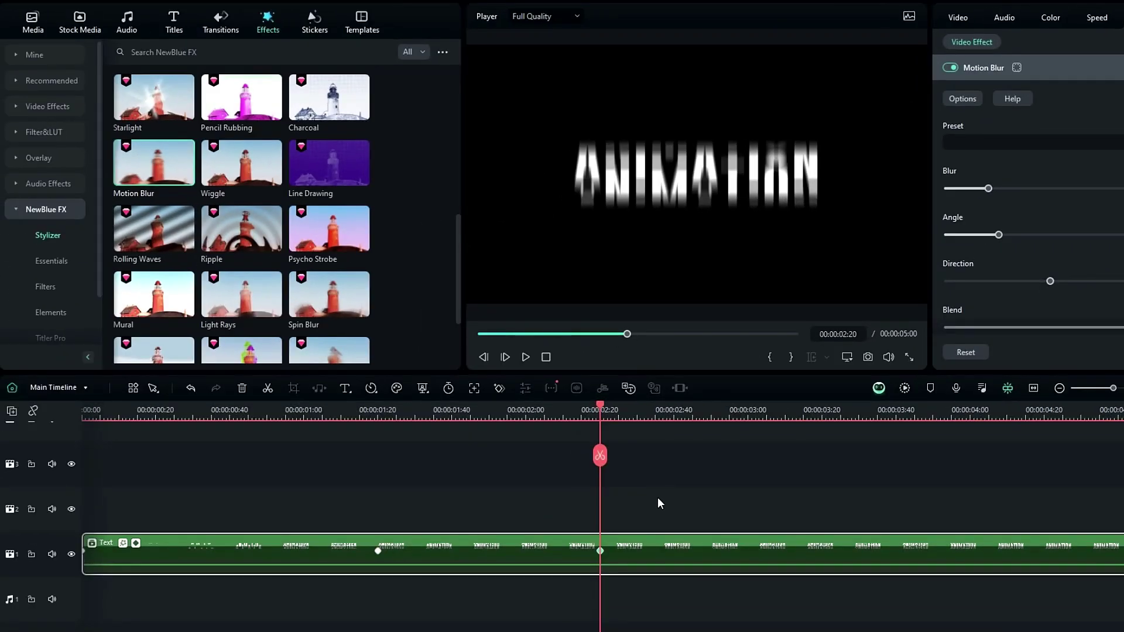
drag(603, 413, 973, 417)
drag(872, 417, 868, 417)
drag(887, 188, 853, 197)
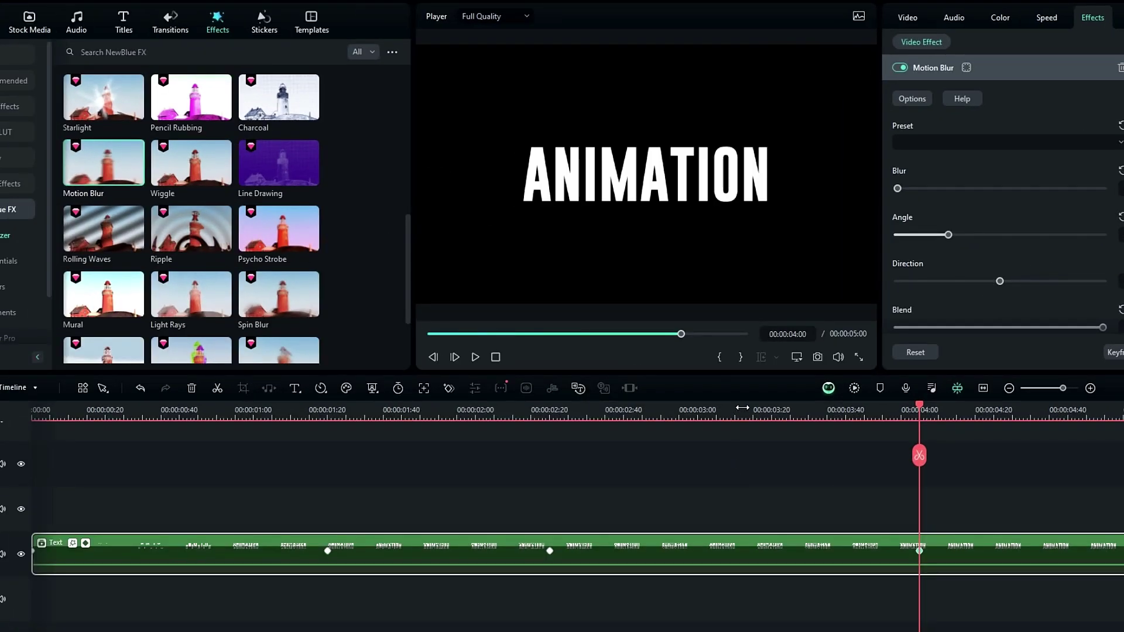
drag(533, 528, 0, 618)
key(space)
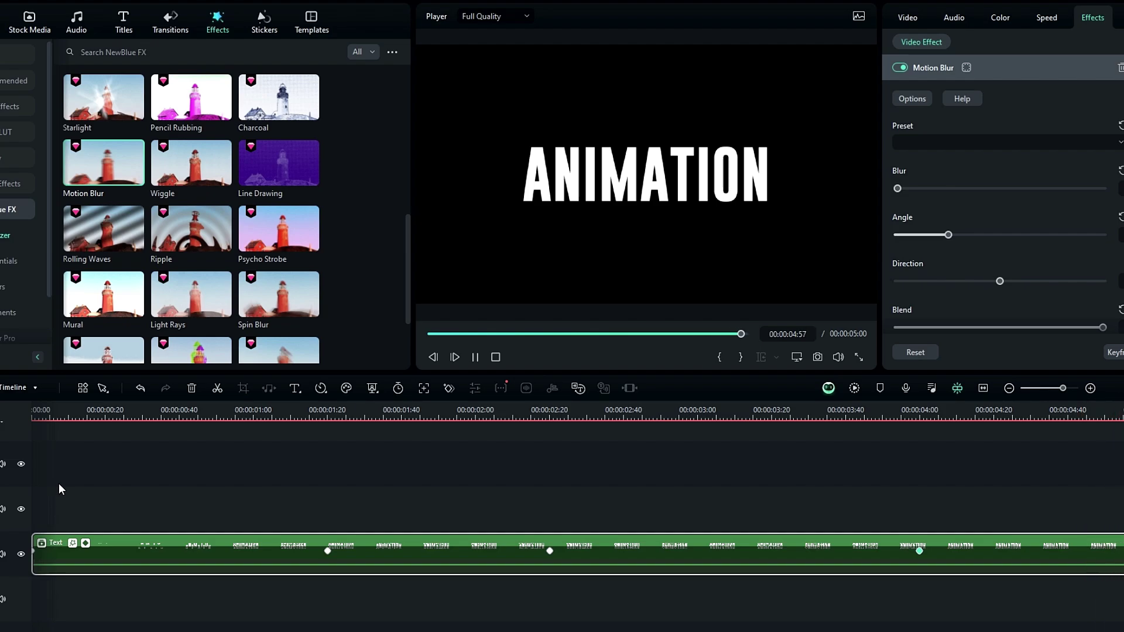
Keyframe the title's Scale at 160% at the start and 100% at 3:20.
drag(125, 425, 59, 450)
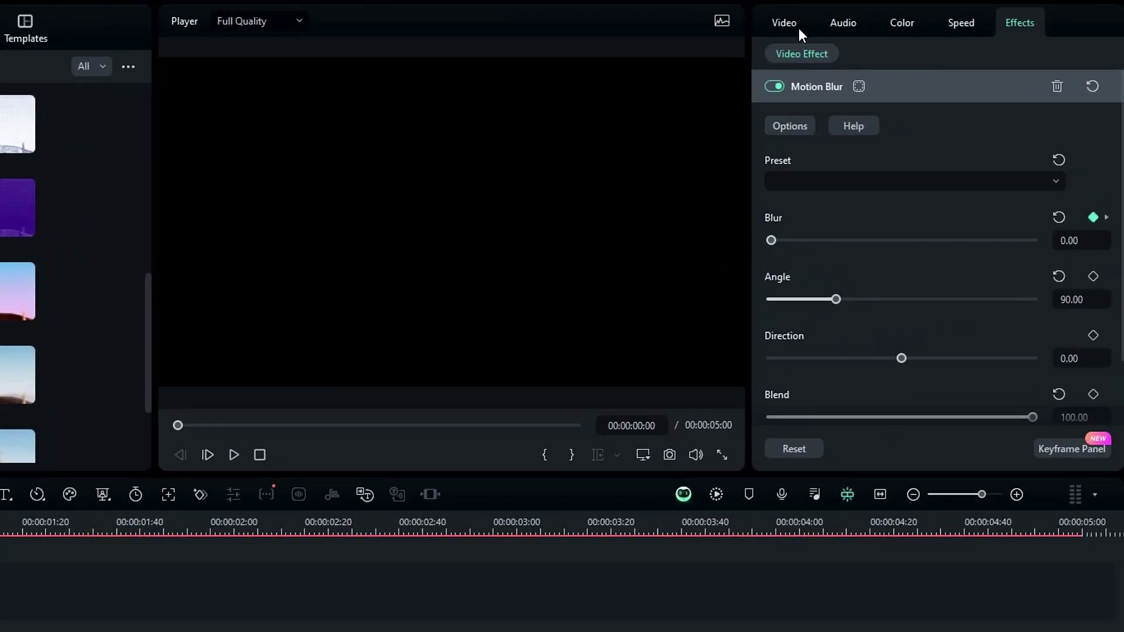
click(799, 28)
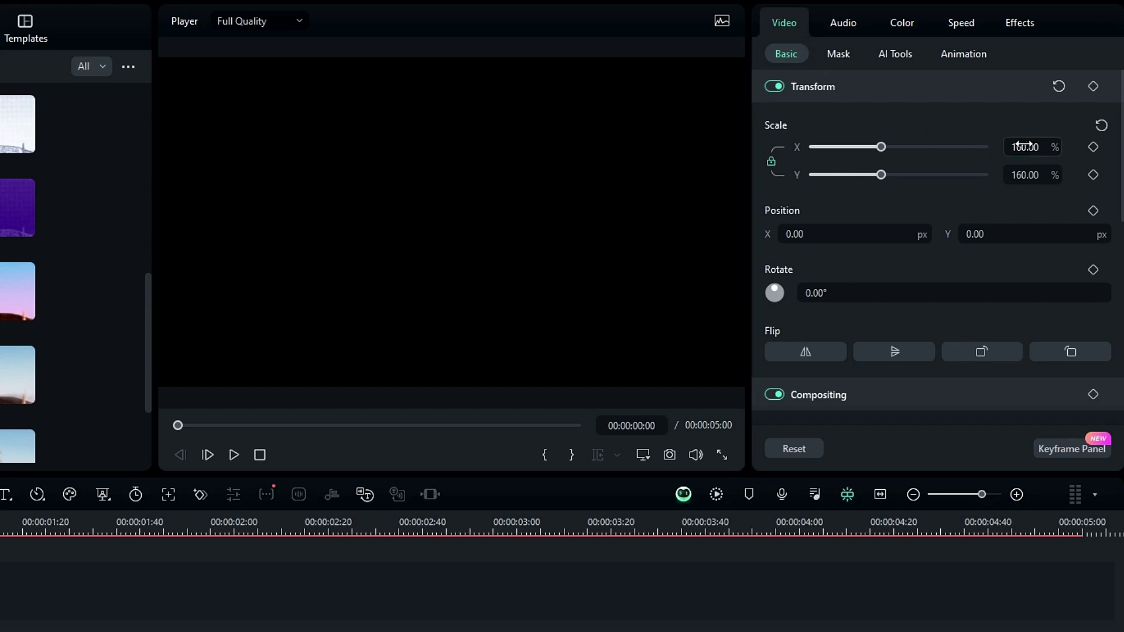
click(1093, 175)
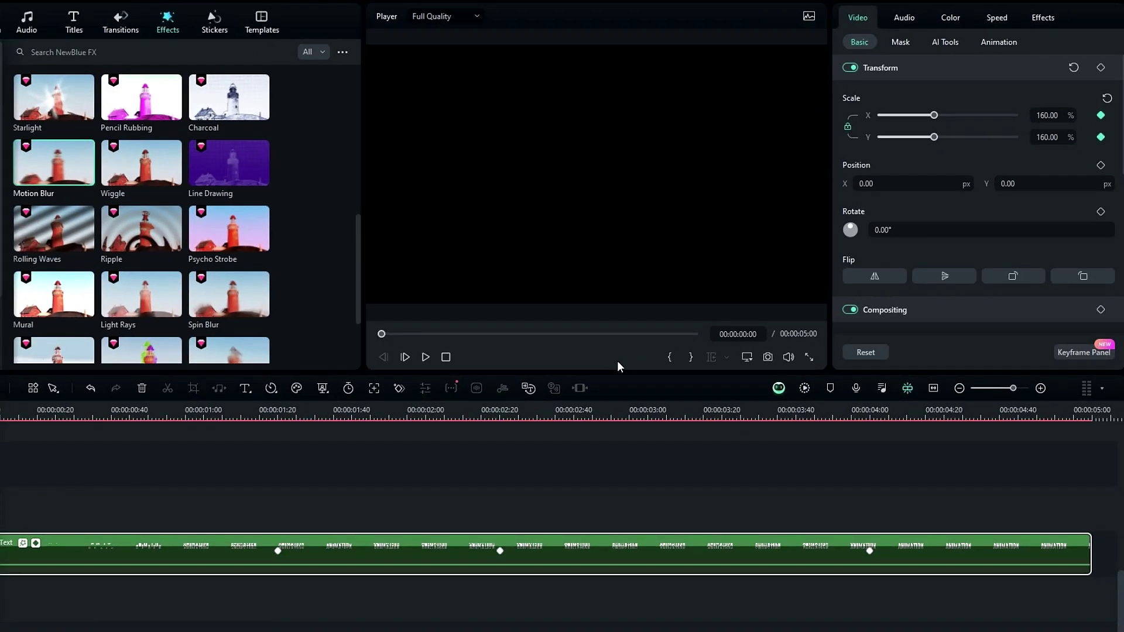
drag(466, 403, 722, 418)
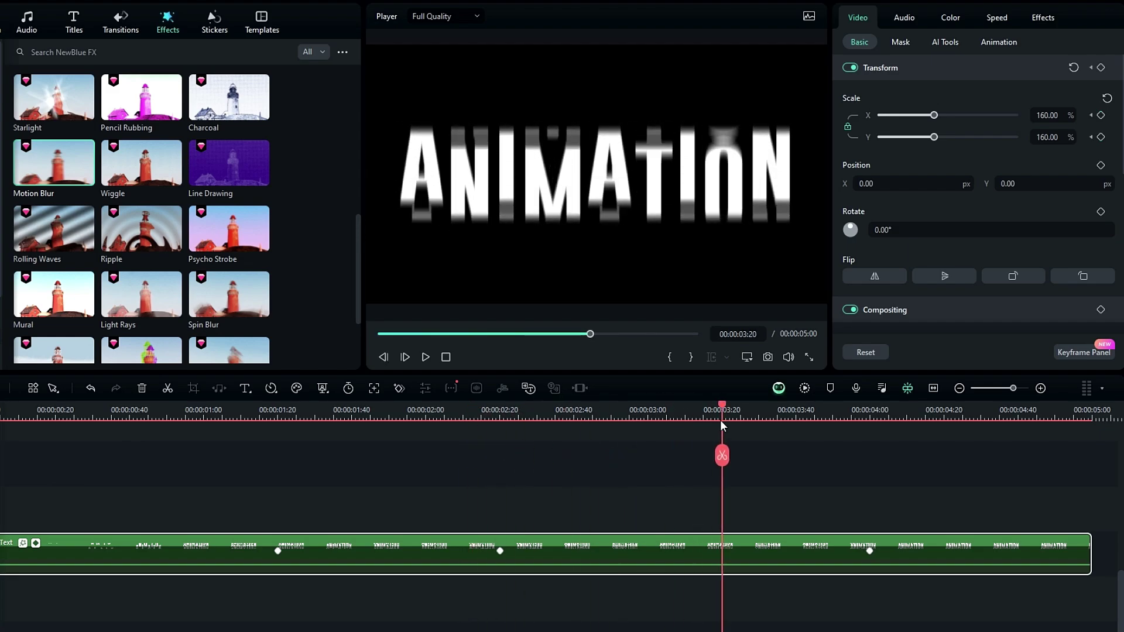
click(1101, 125)
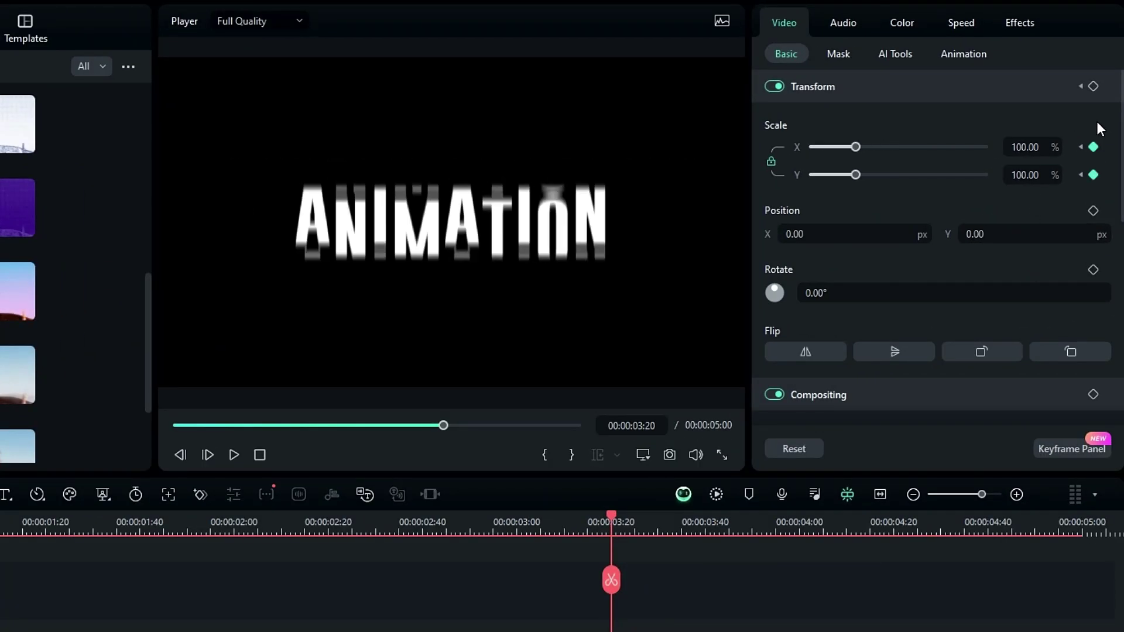
Set the scale keyframes to a Curve ease in the Keyframe Panel and play the animation.
click(1044, 452)
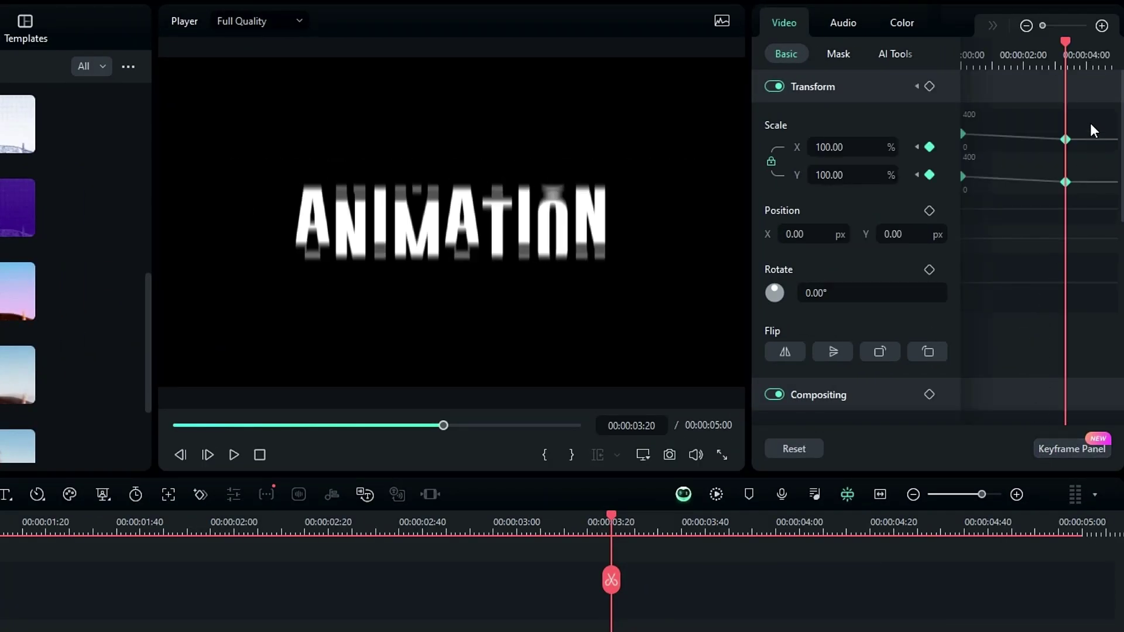
drag(1088, 114, 1059, 196)
right_click(1066, 182)
click(1039, 271)
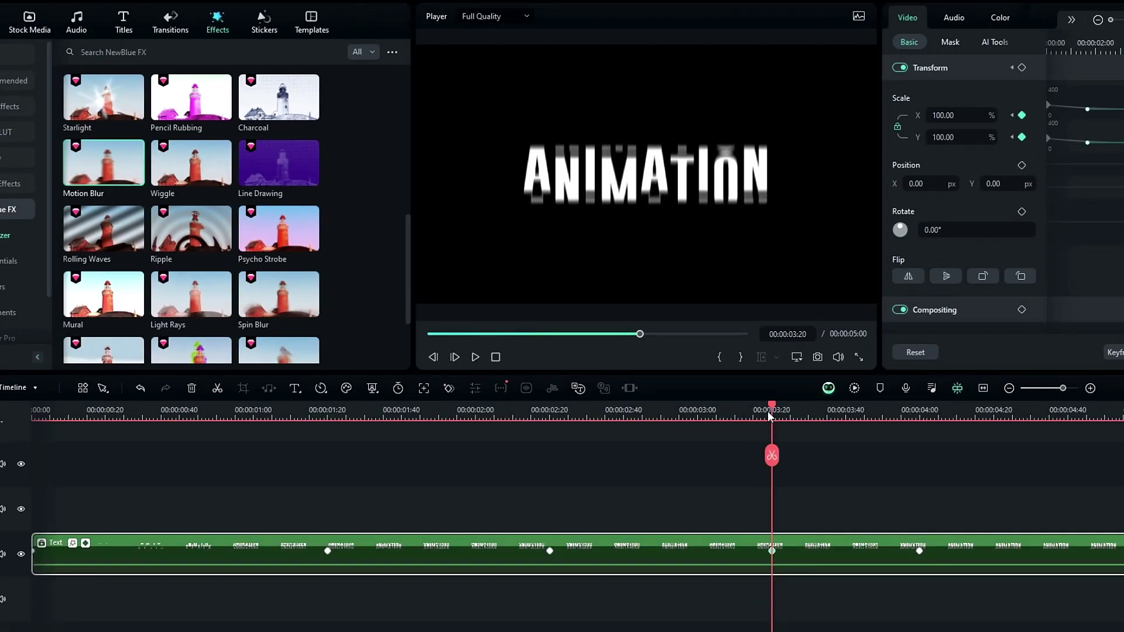
drag(769, 415, 17, 440)
key(space)
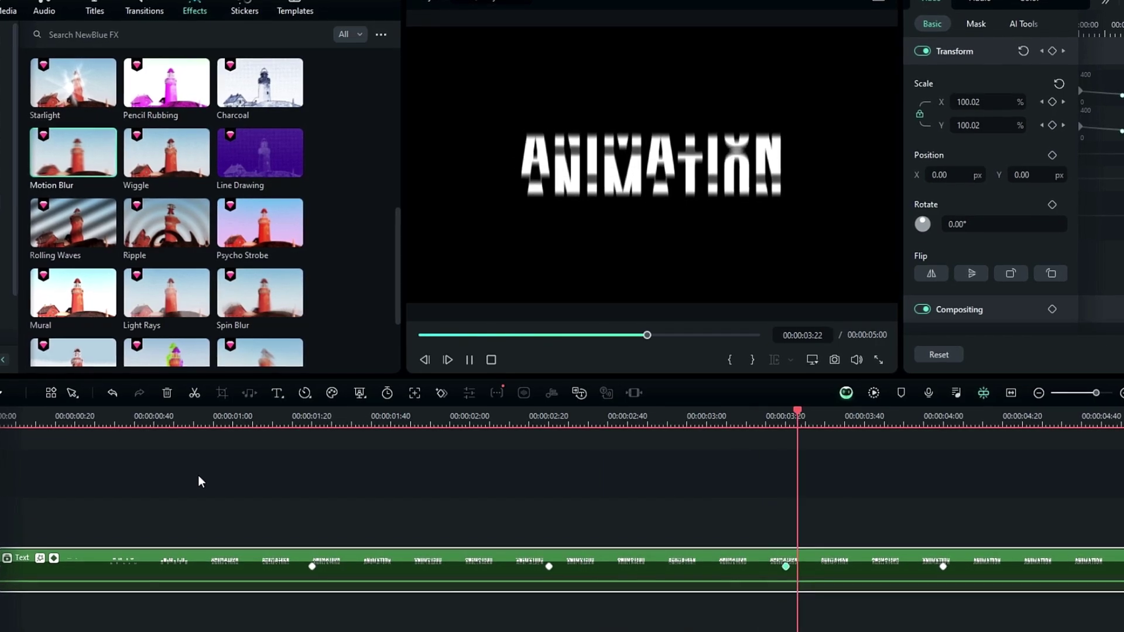
key(space)
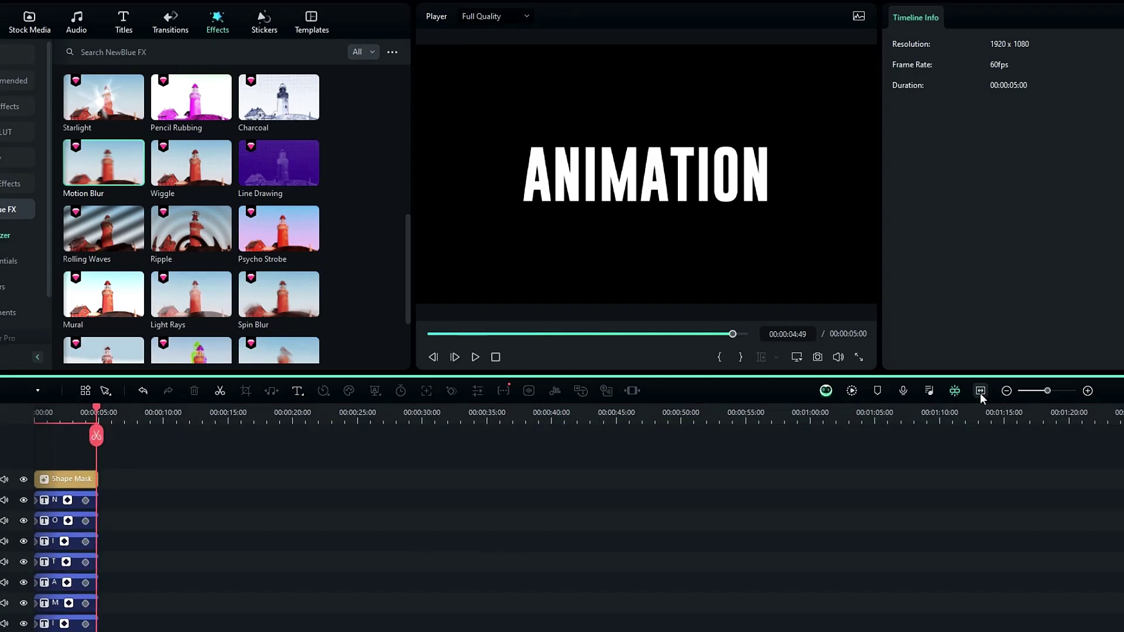
Move the N clip up to free a track, paste a copy of the O clip there, and mark it gold.
click(982, 392)
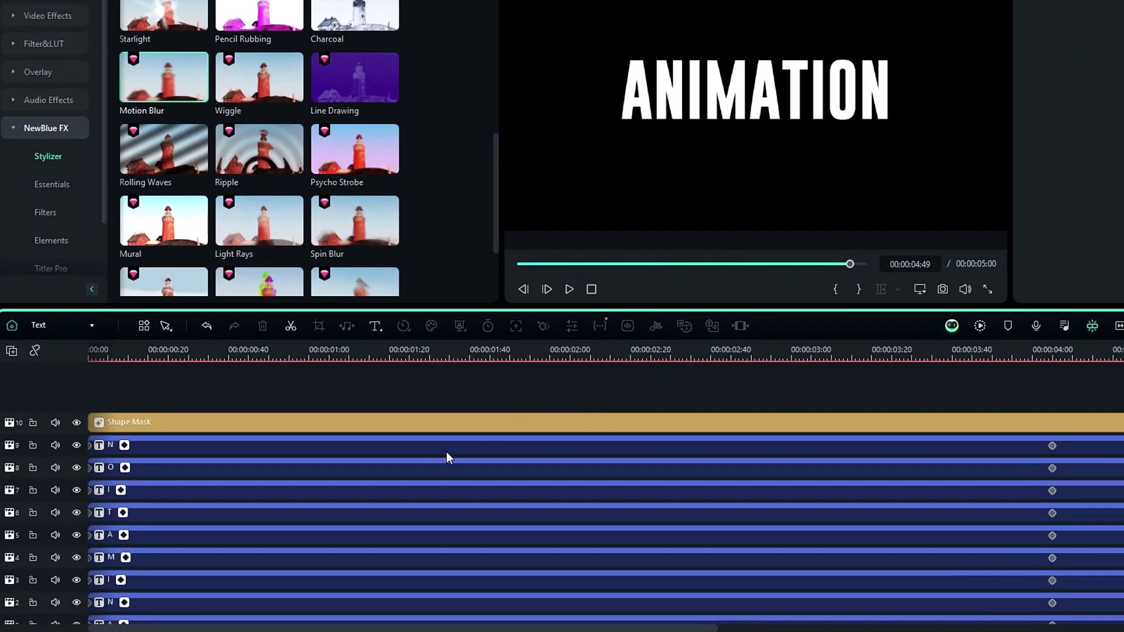
click(349, 506)
drag(465, 445, 467, 436)
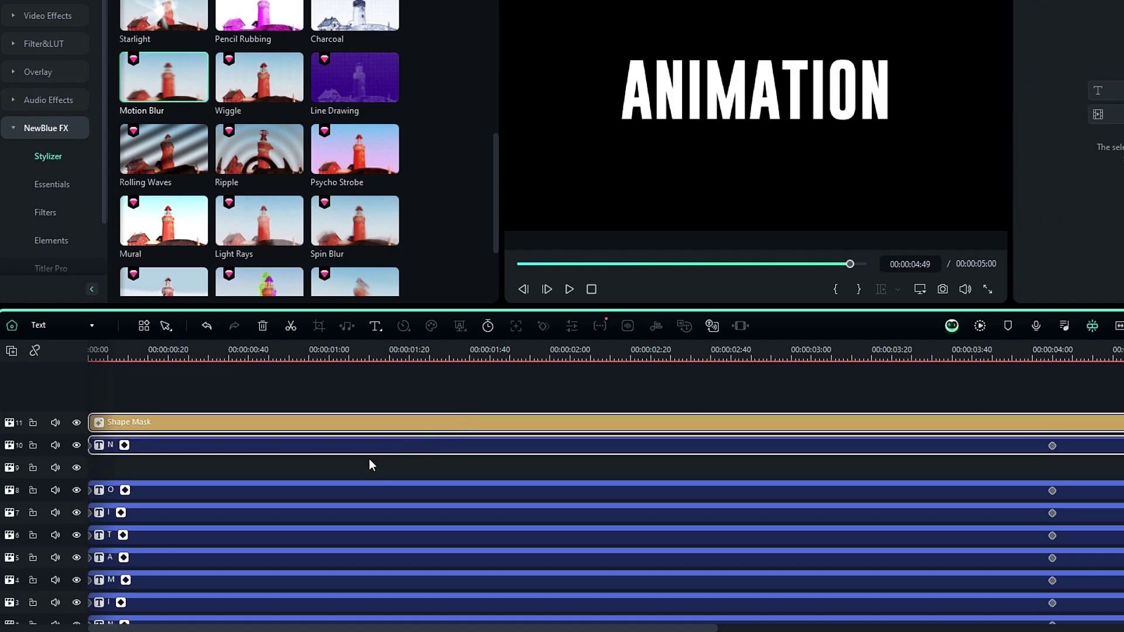
right_click(308, 487)
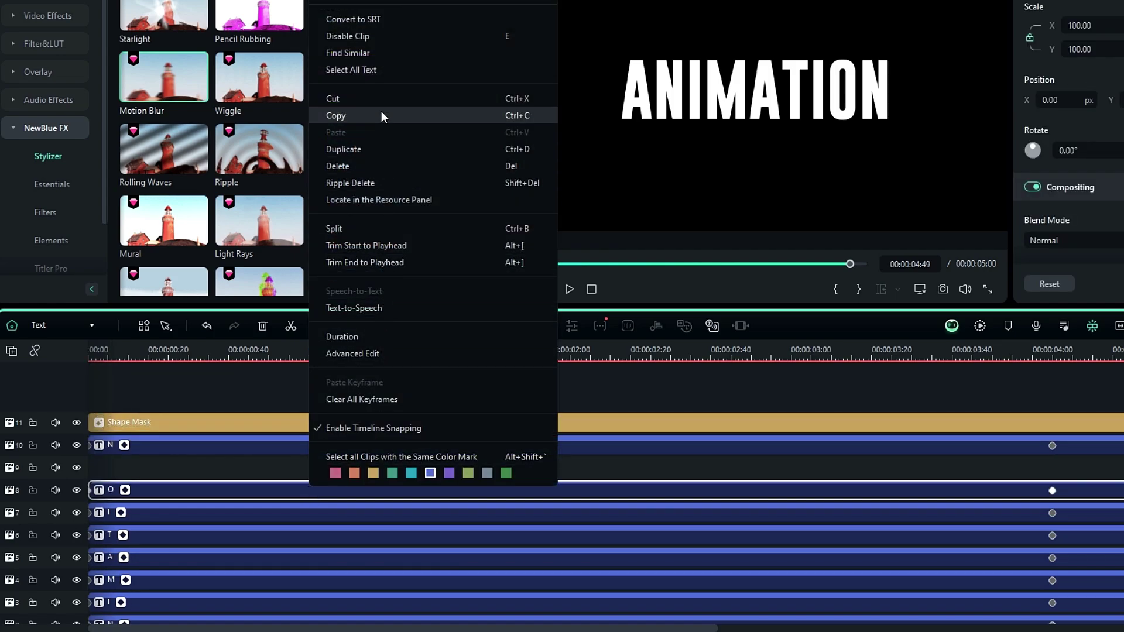
click(381, 111)
drag(179, 349, 69, 378)
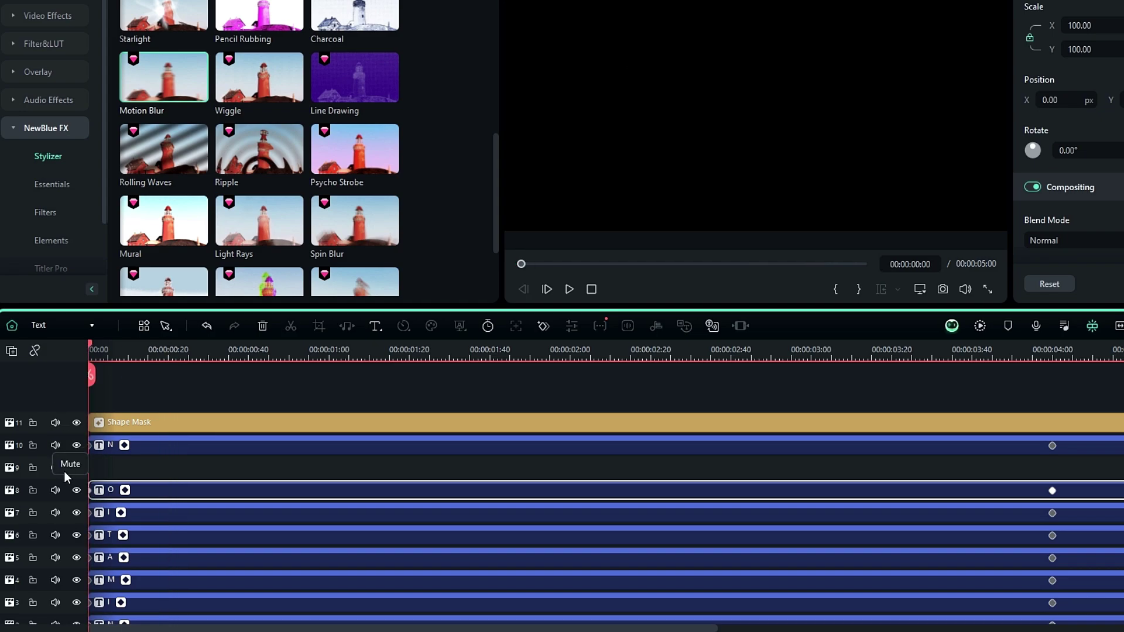
key(ctrl+v)
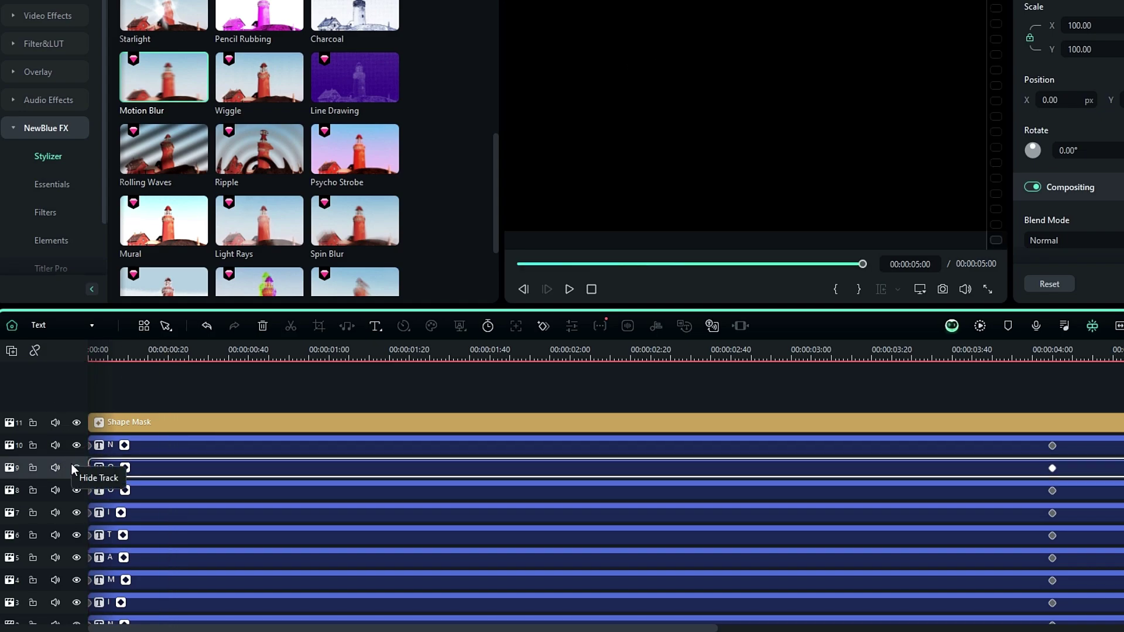
right_click(196, 479)
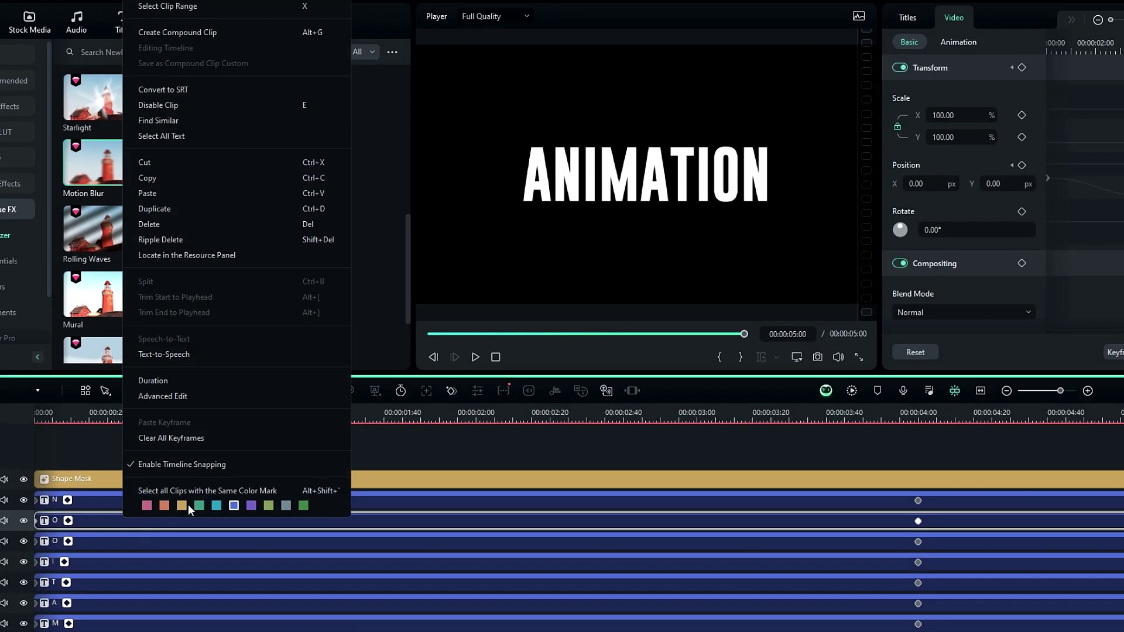
click(185, 506)
Color the O line in the pasted clip's text red and go back to the Main Timeline.
click(273, 417)
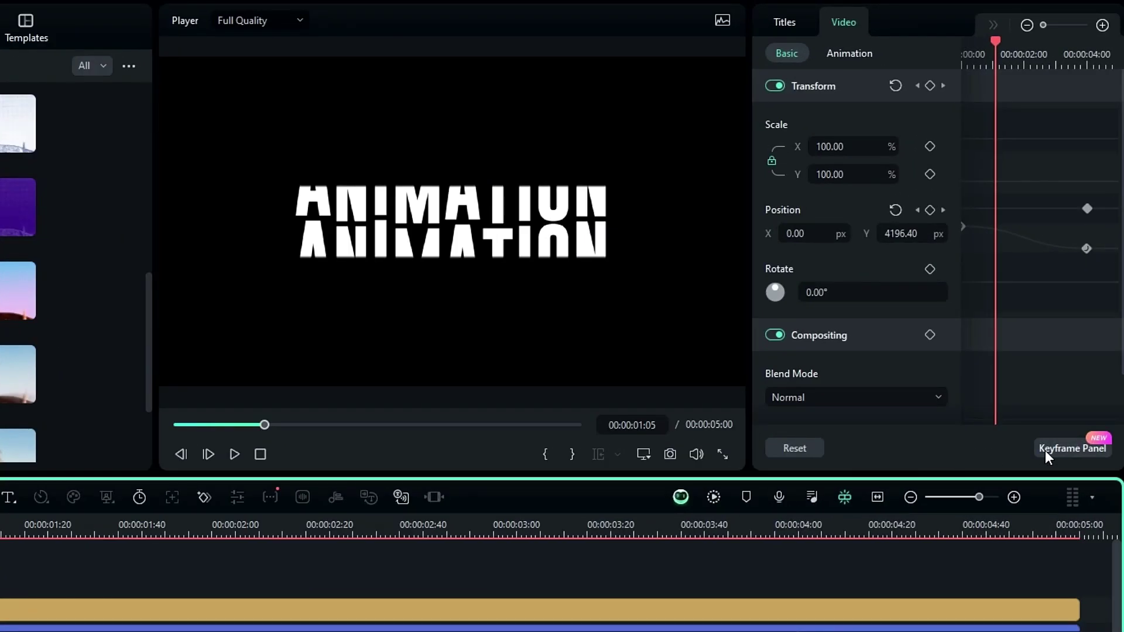
click(1046, 449)
click(788, 22)
click(832, 157)
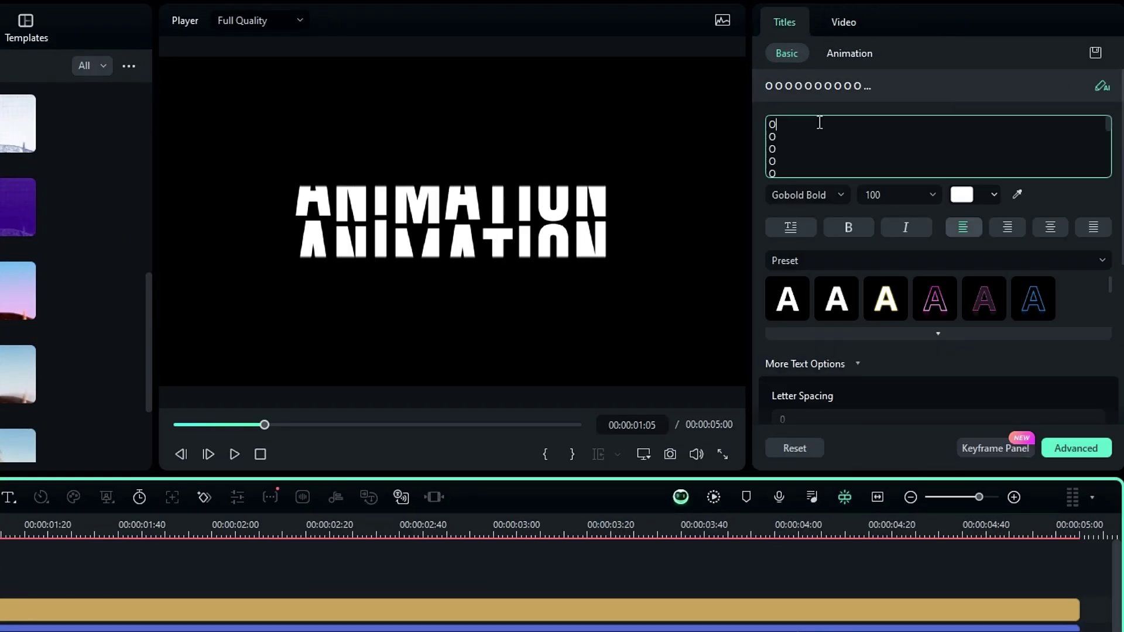
double_click(772, 170)
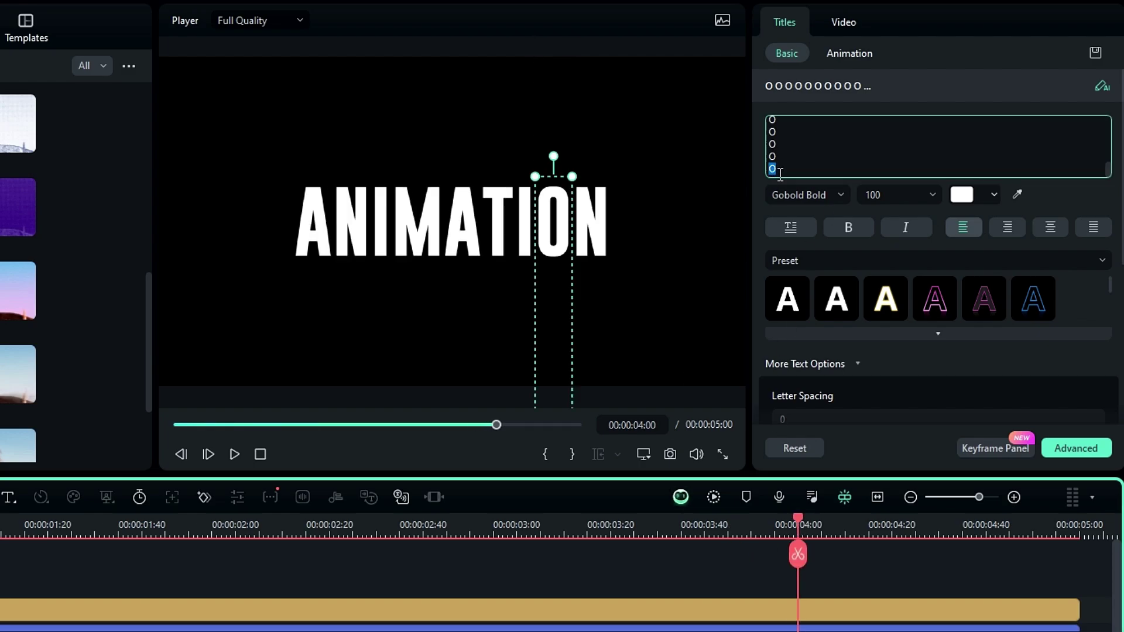
double_click(770, 124)
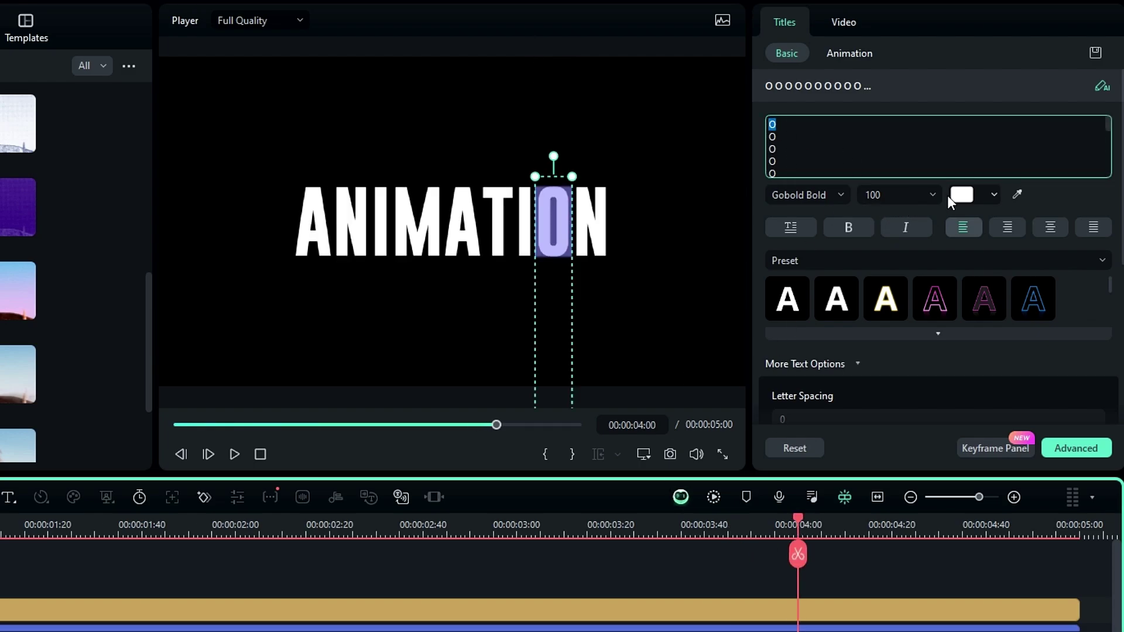
click(961, 195)
click(961, 336)
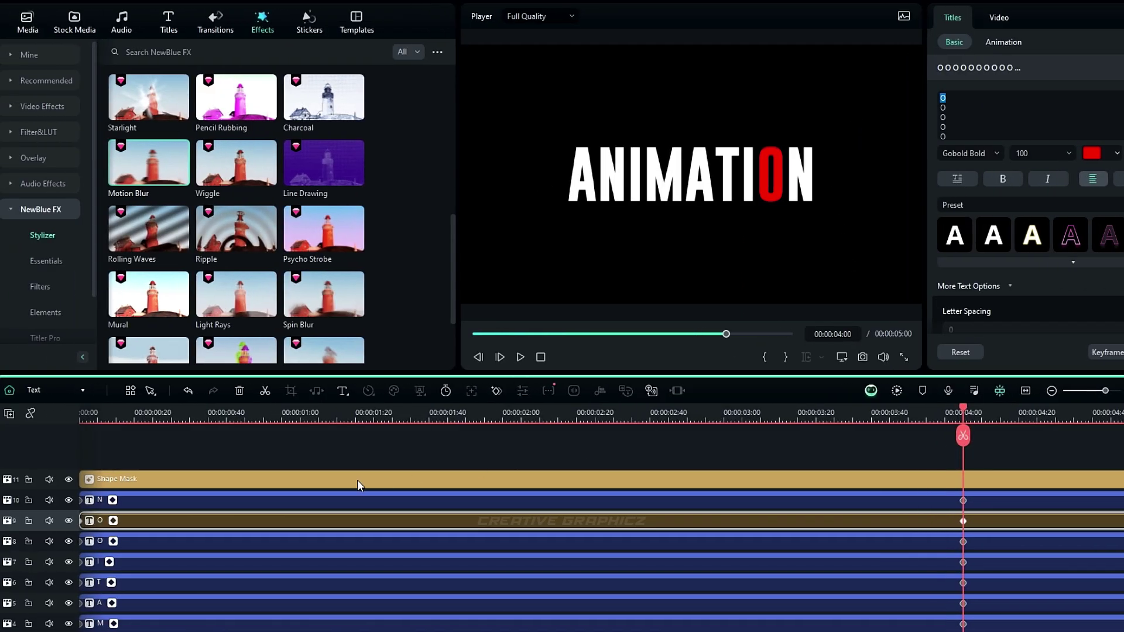
click(45, 385)
click(54, 413)
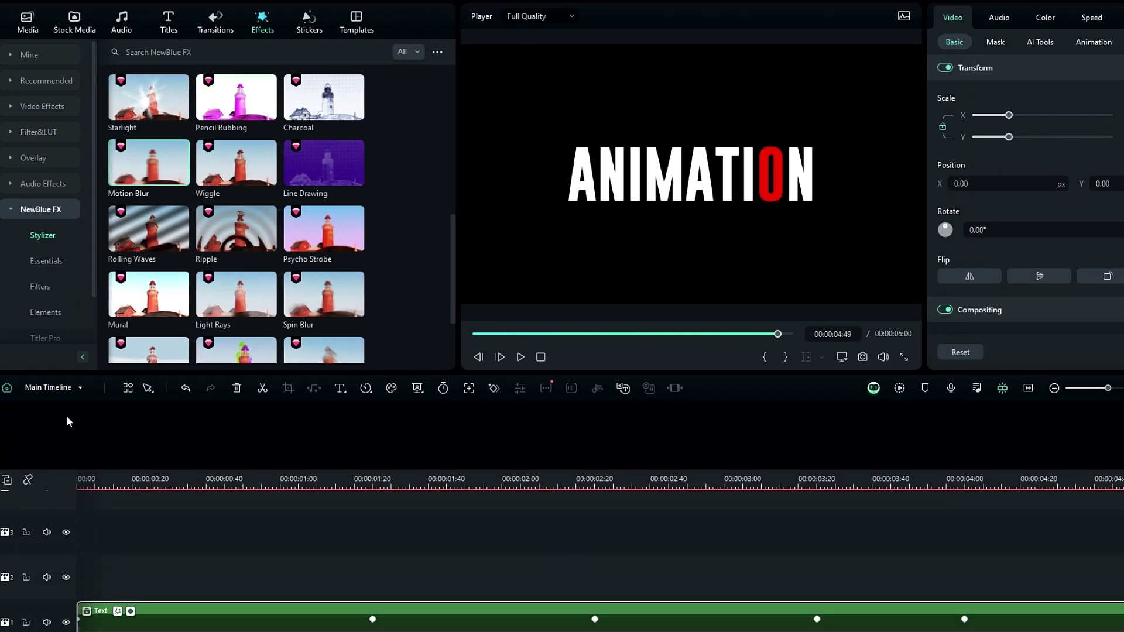
key(space)
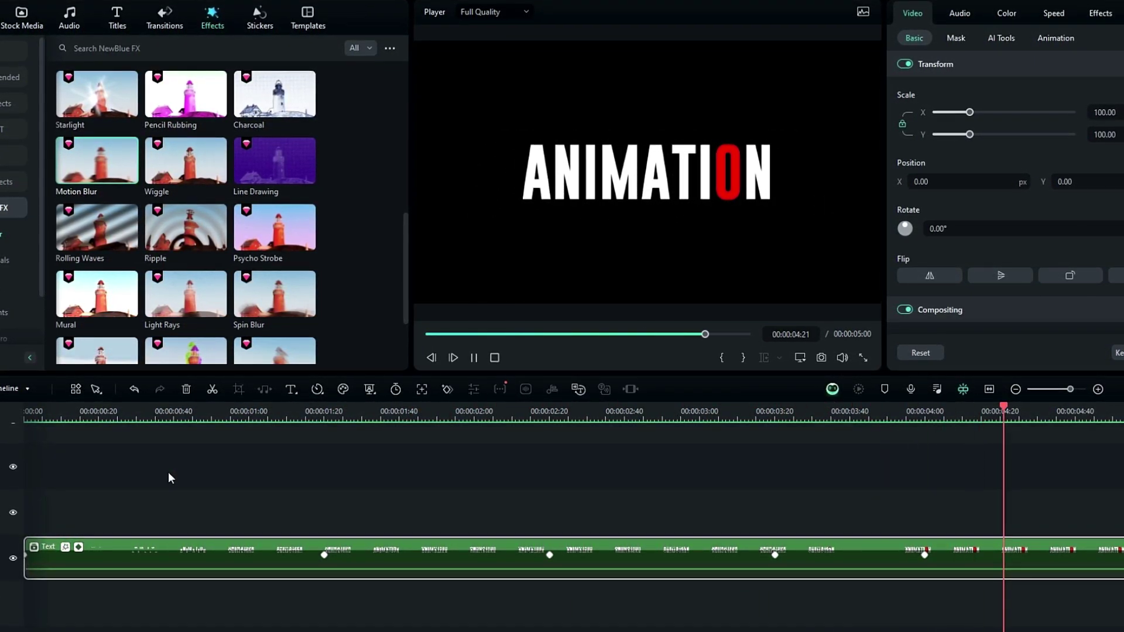
key(space)
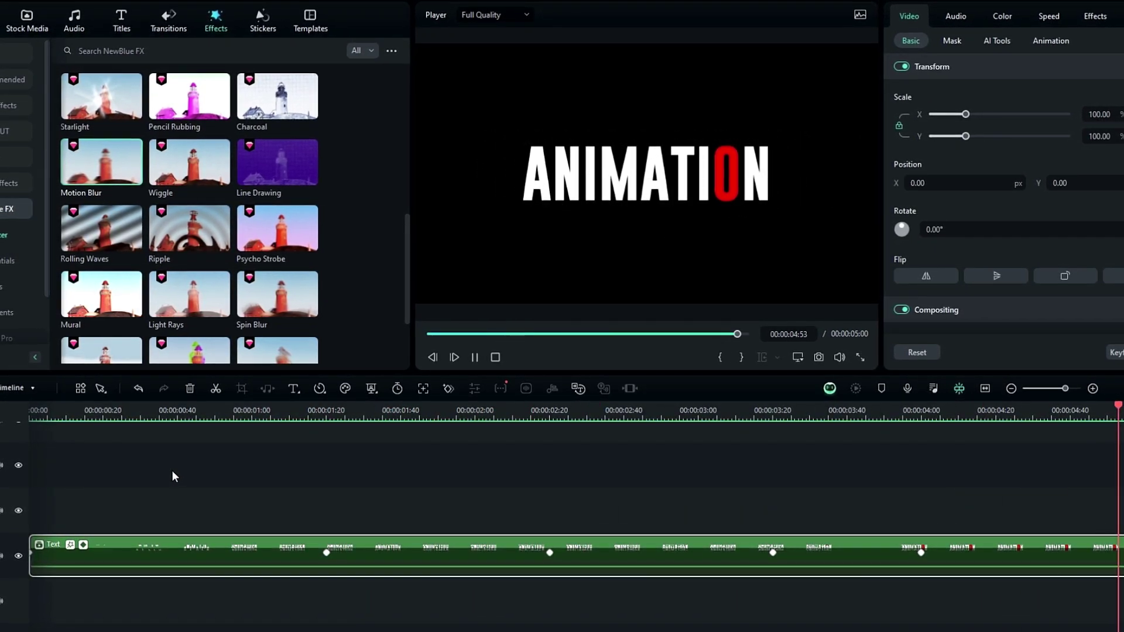
key(space)
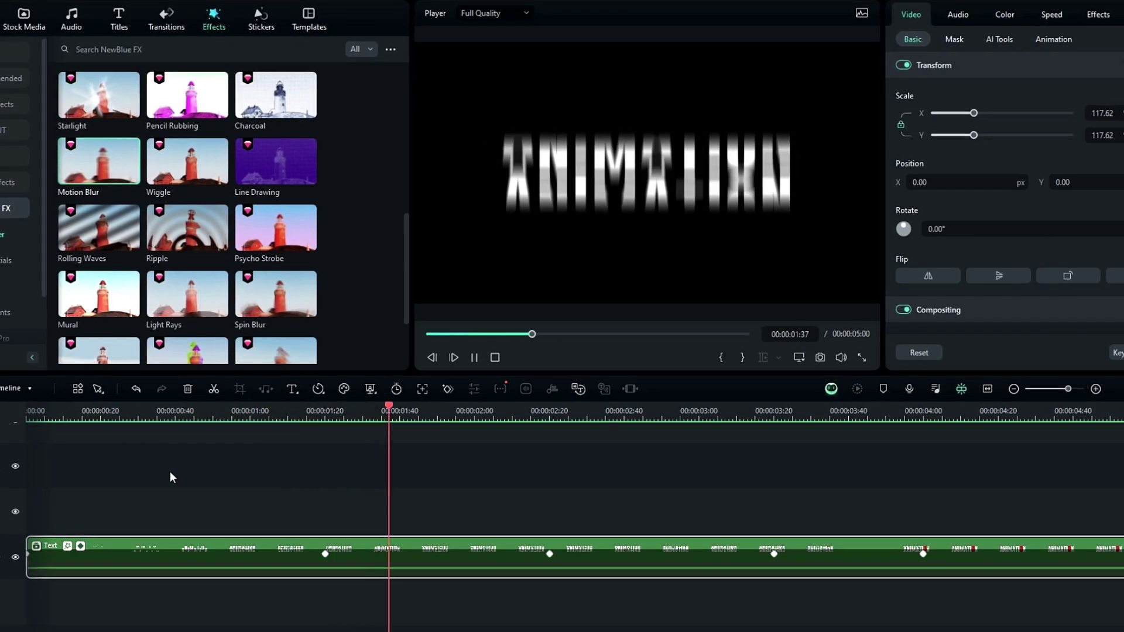